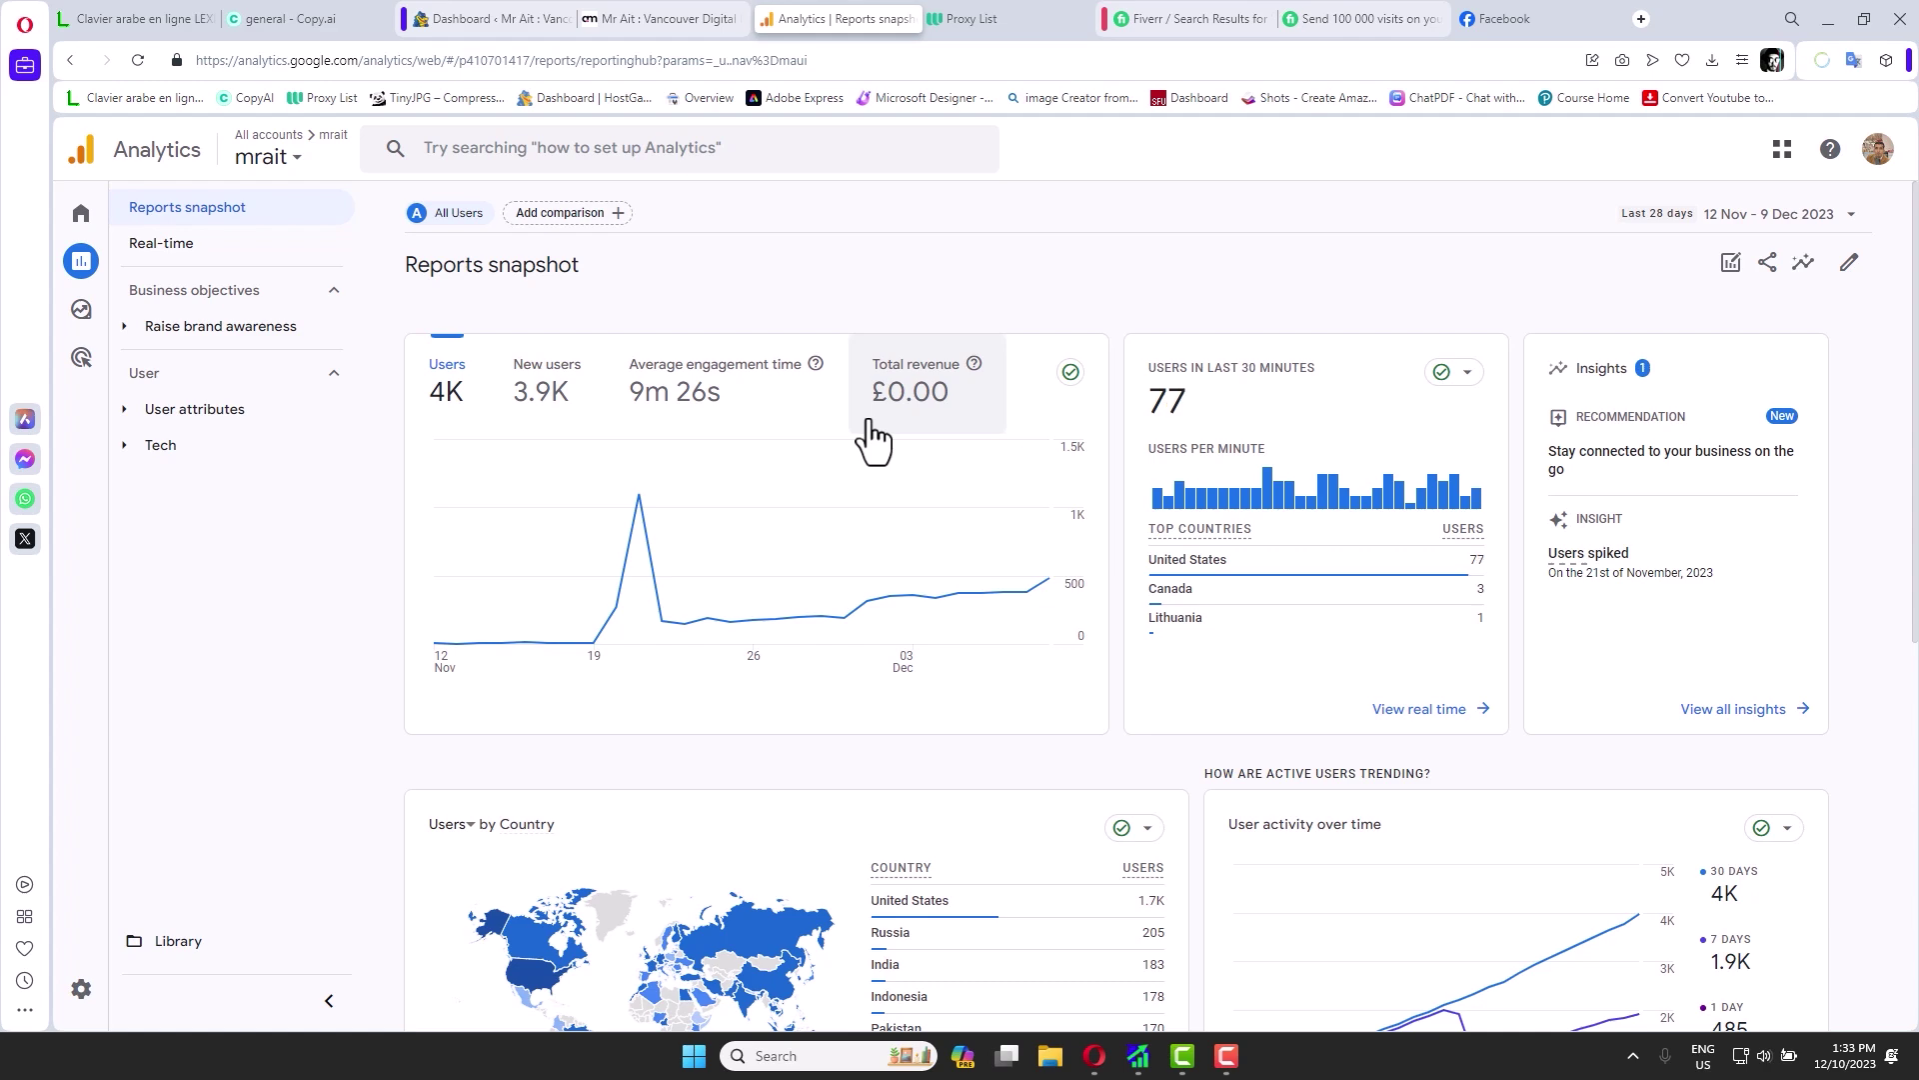
Show the Fiverr gig selling 100 000 website visits, with its CA$71.35 basic pack.
click(1340, 18)
scroll(974, 355, up, 1)
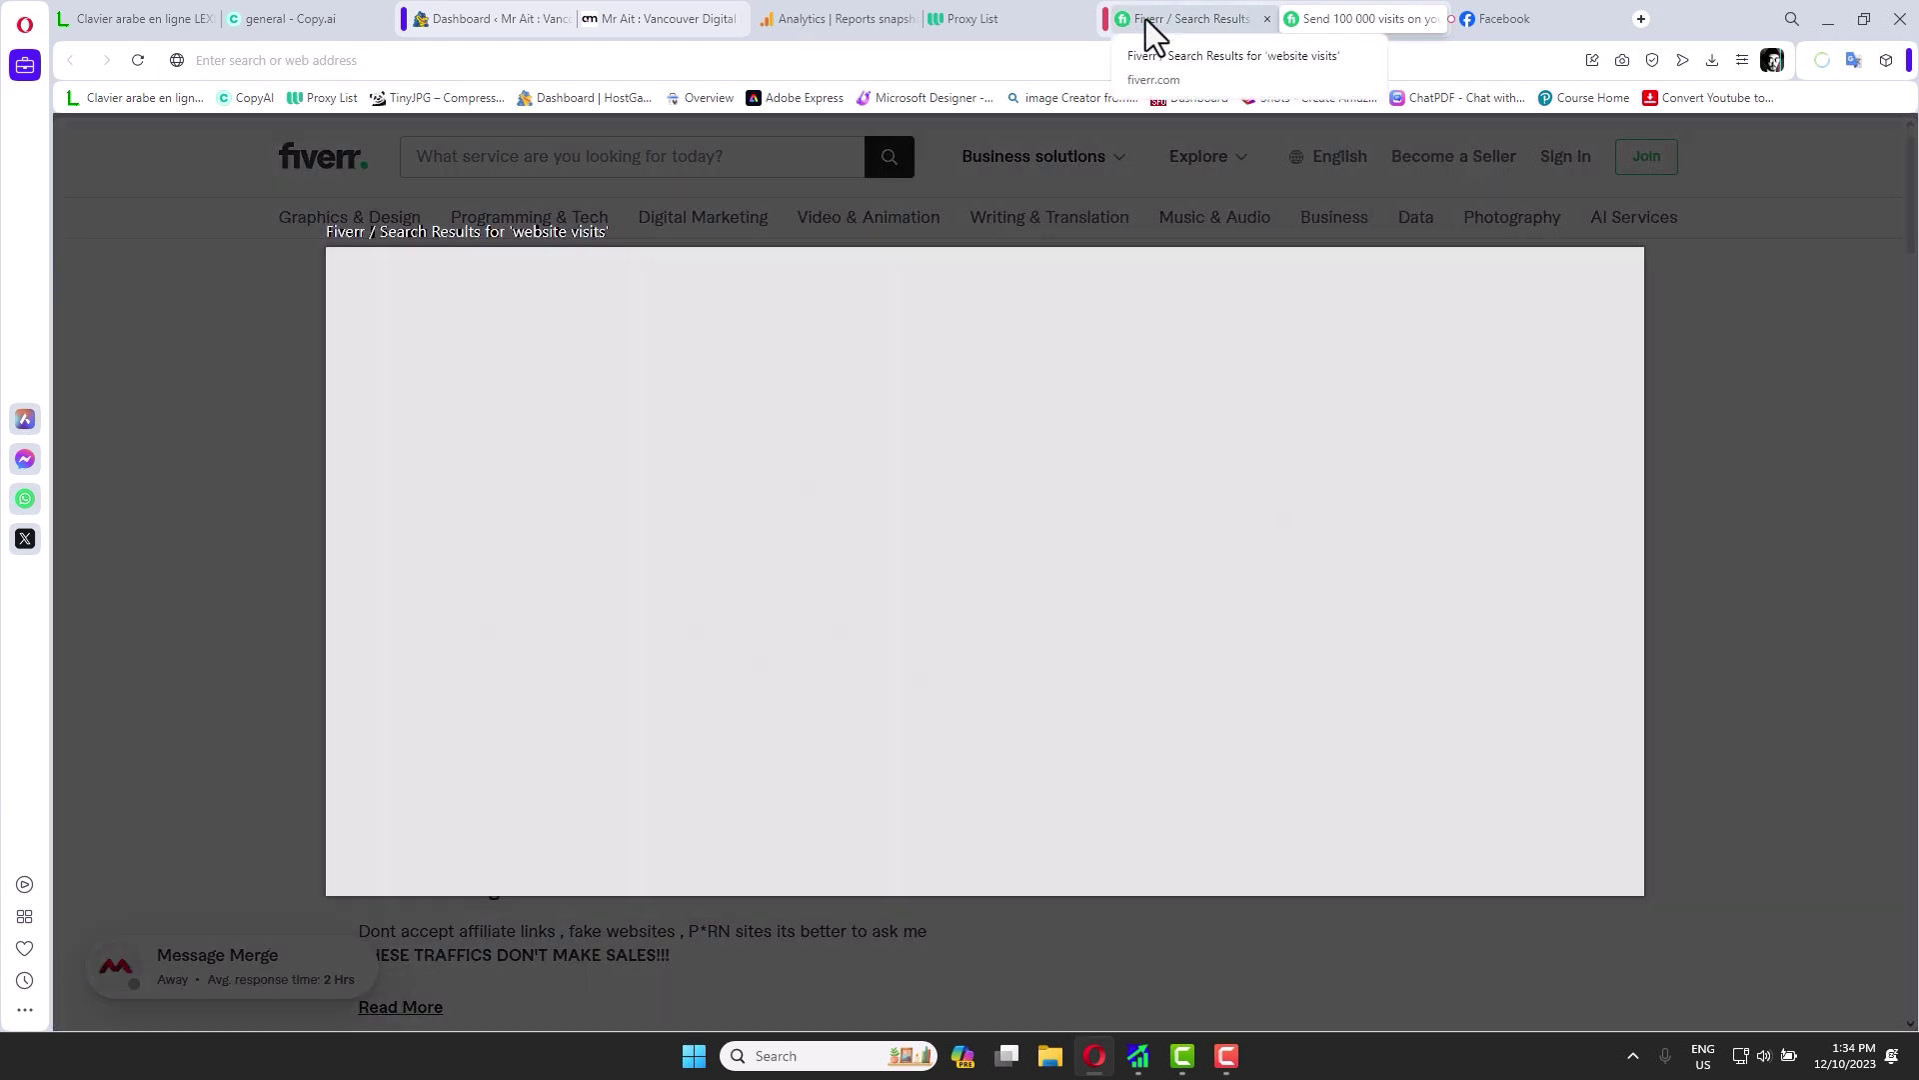
Pass through the Fiverr search results to the Facebook photo of celebstowiki.com's Semrush overview.
click(1149, 22)
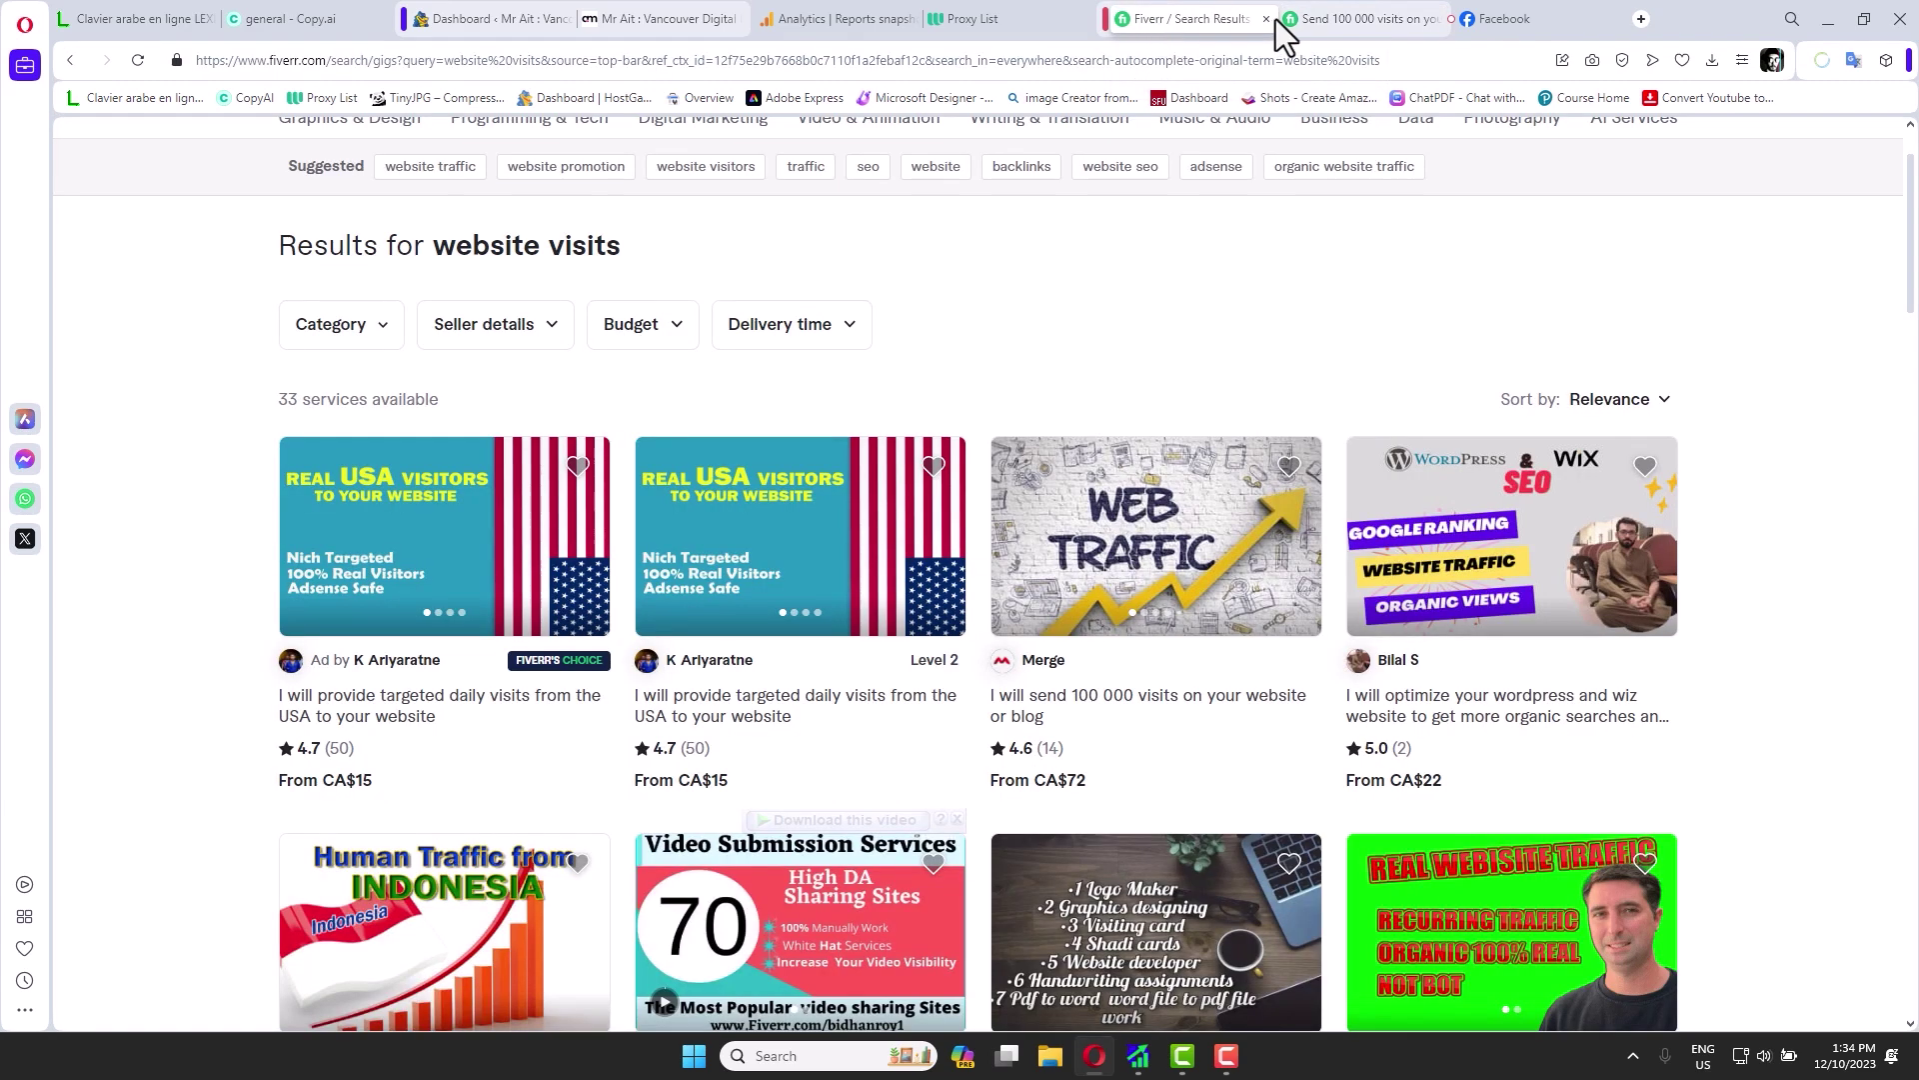
click(1472, 12)
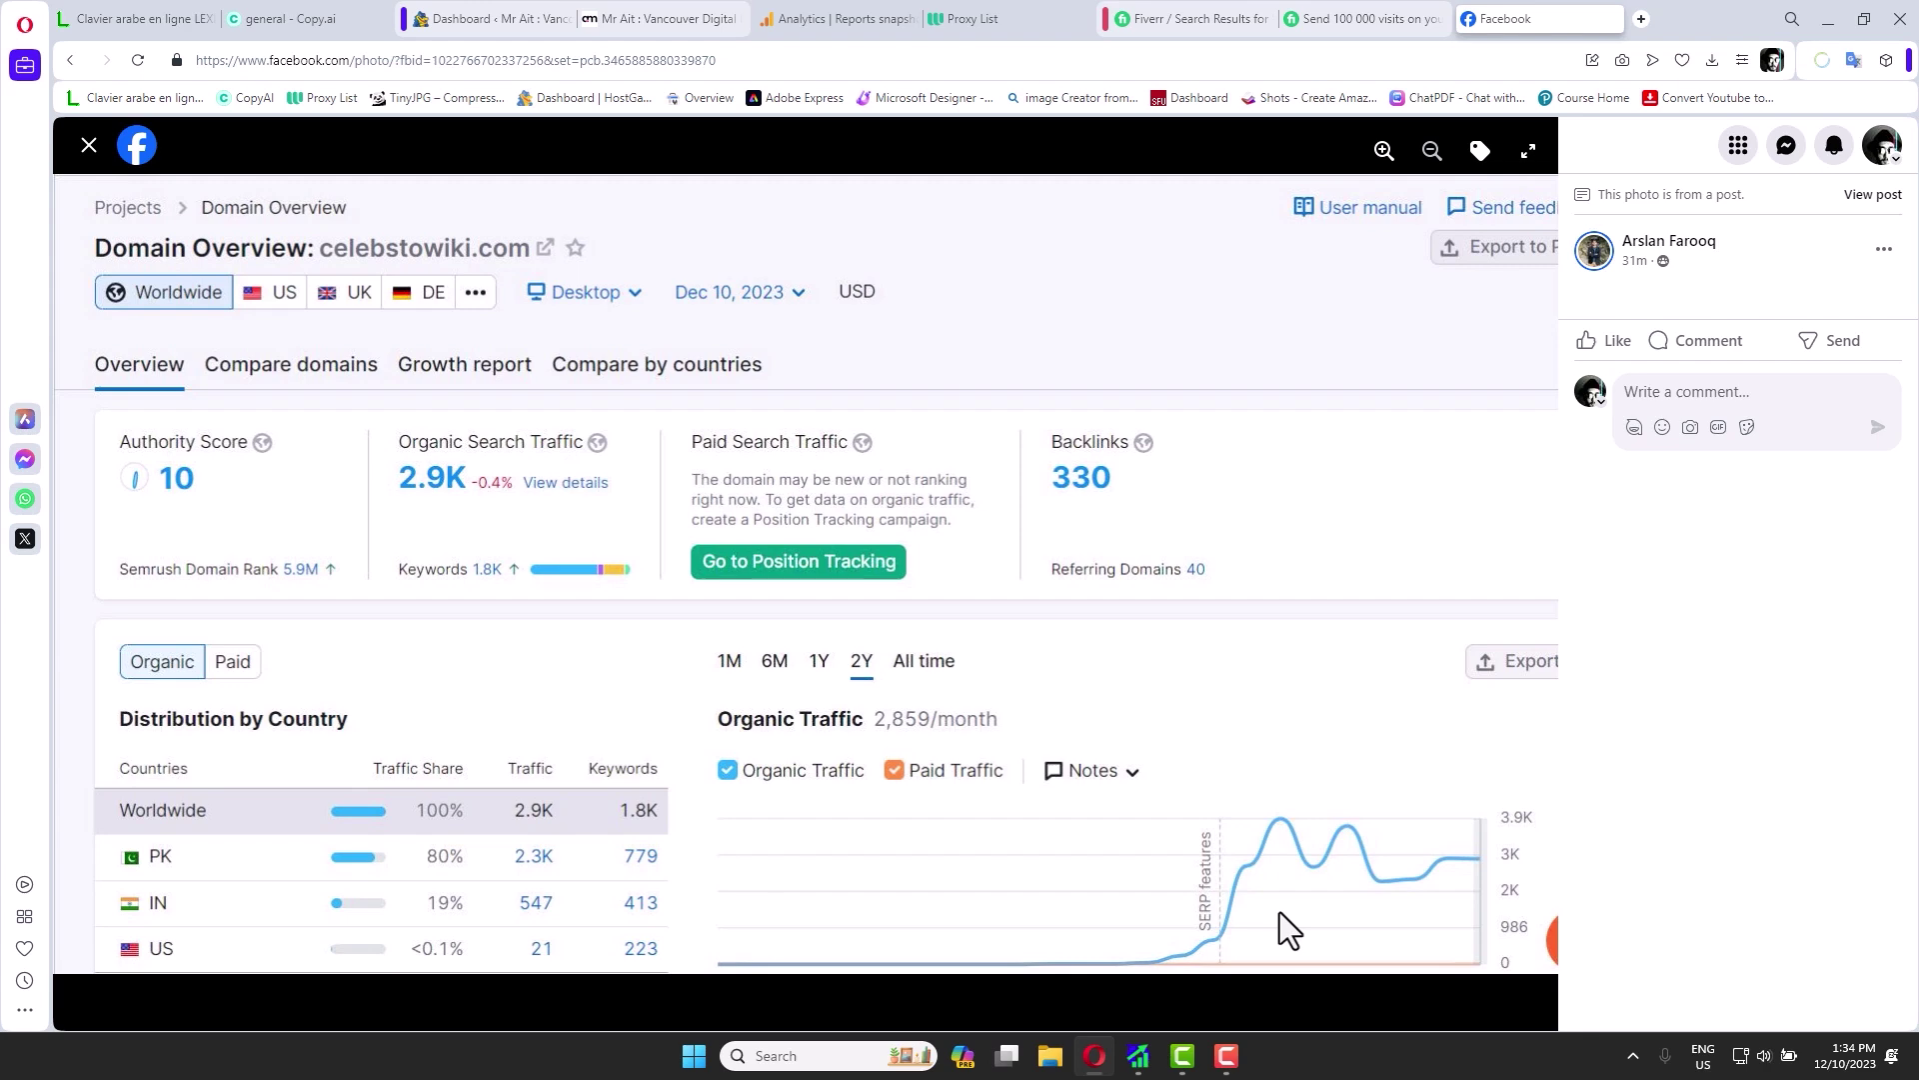
Bring up TorPedo's stopped run log showing 4 of 100000000 visits to mrait.ca.
click(1133, 1057)
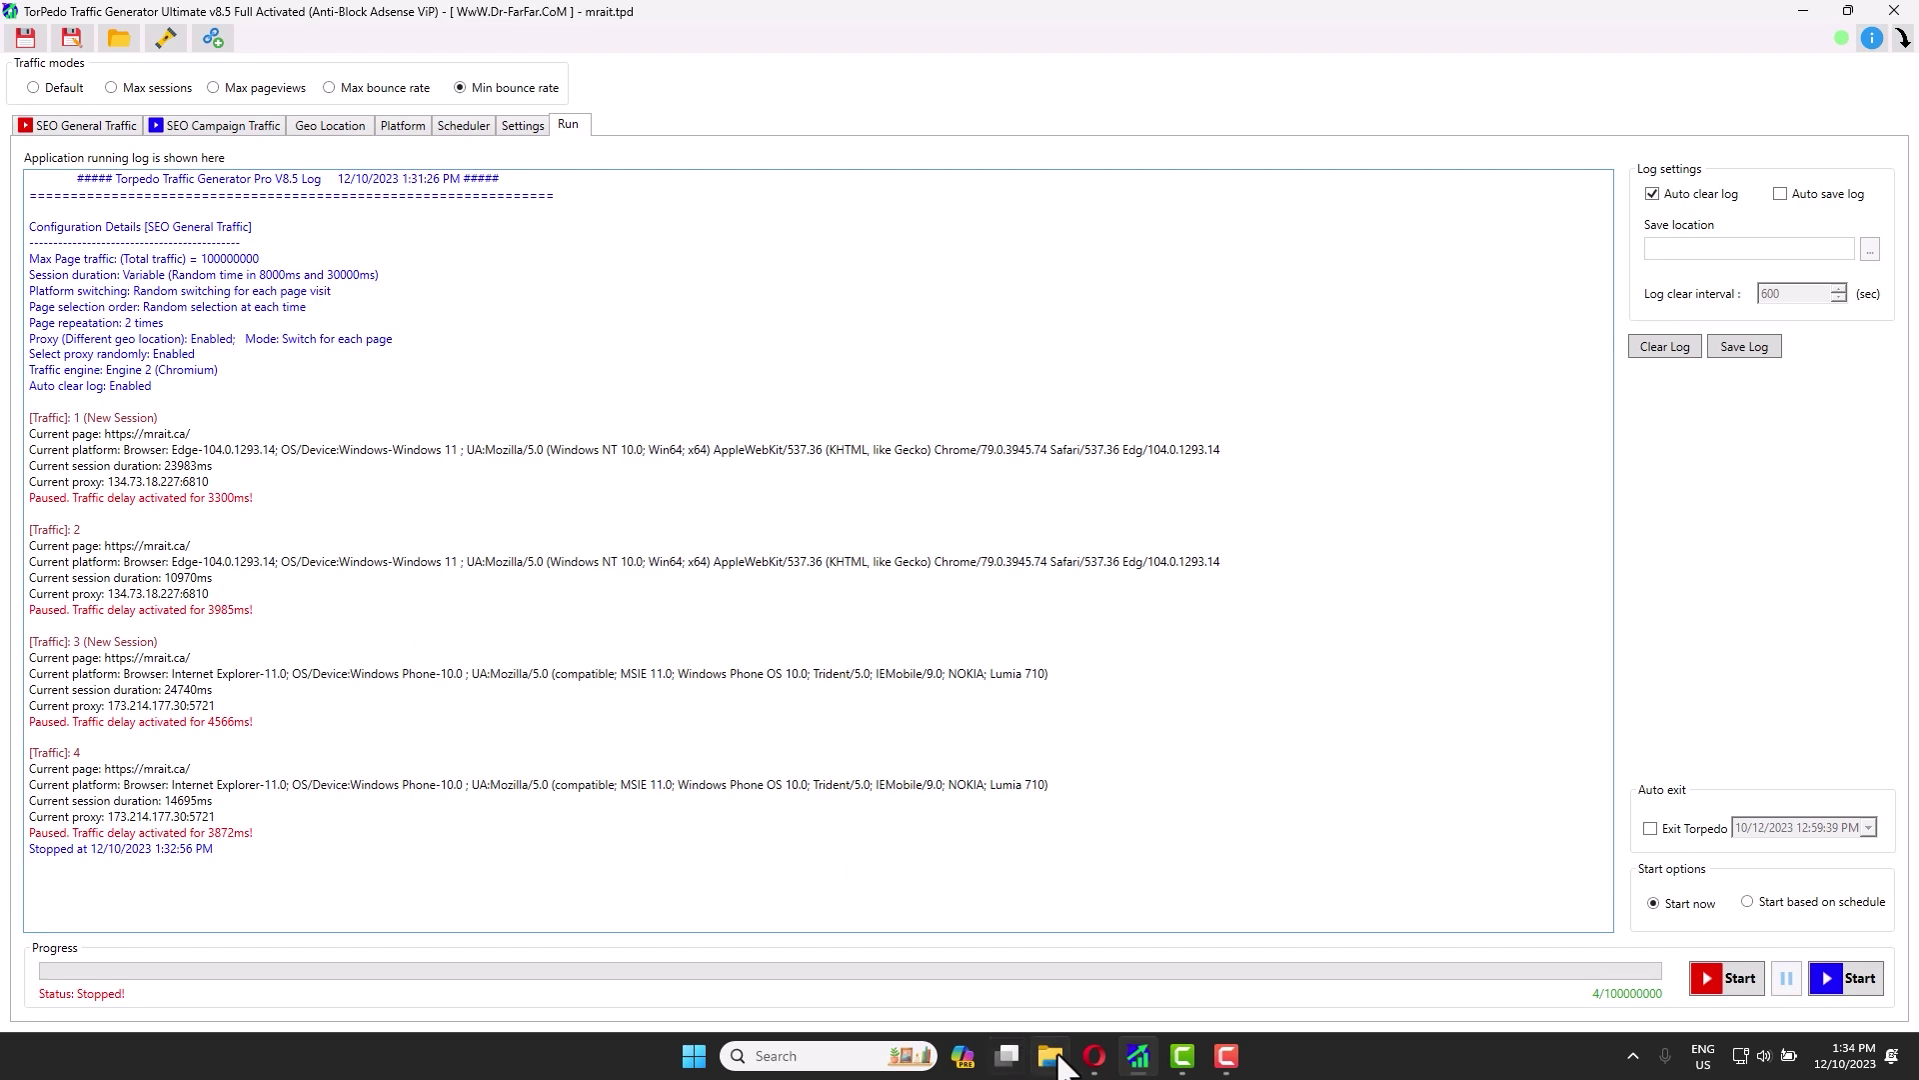
Go from the Google Analytics reports snapshot to the realtime overview.
click(1090, 1056)
click(794, 18)
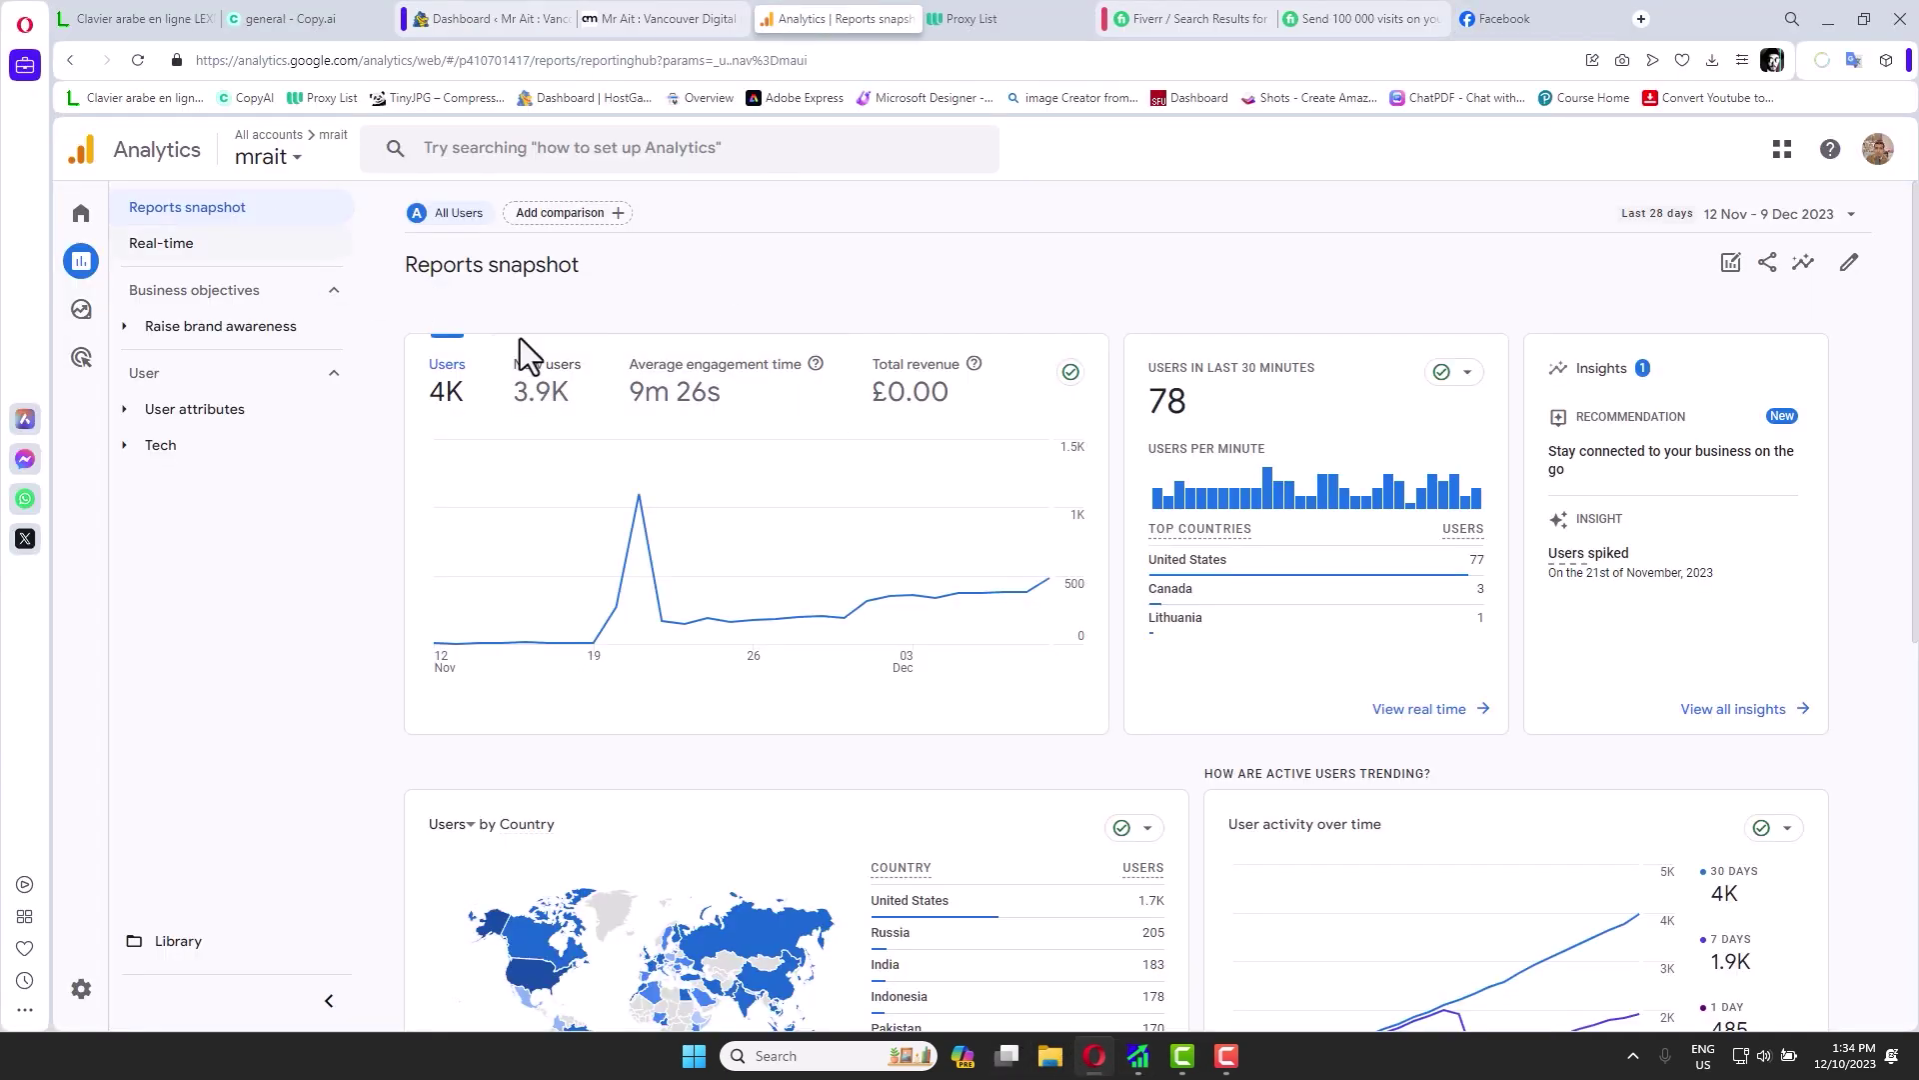
click(1423, 708)
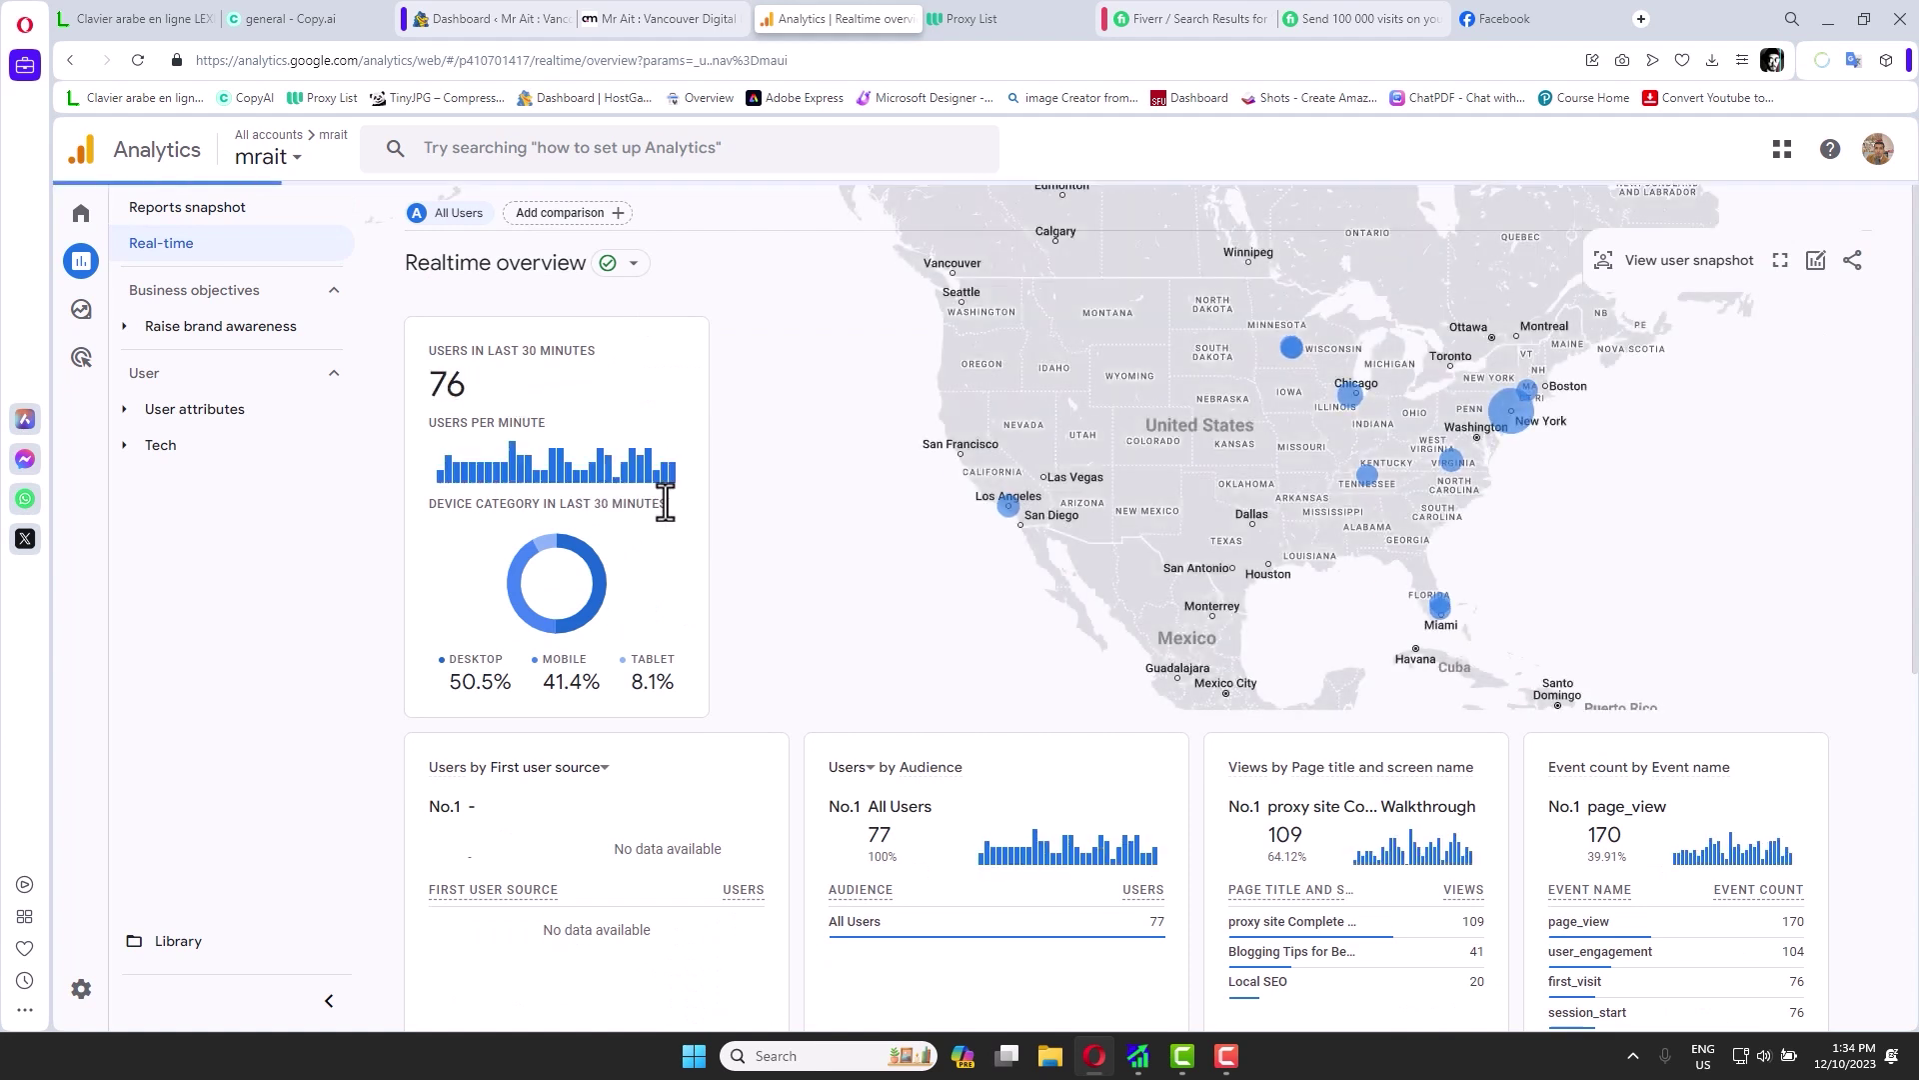
Highlight the 78 users-in-last-30-minutes count and look over the realtime page.
drag(470, 386, 427, 386)
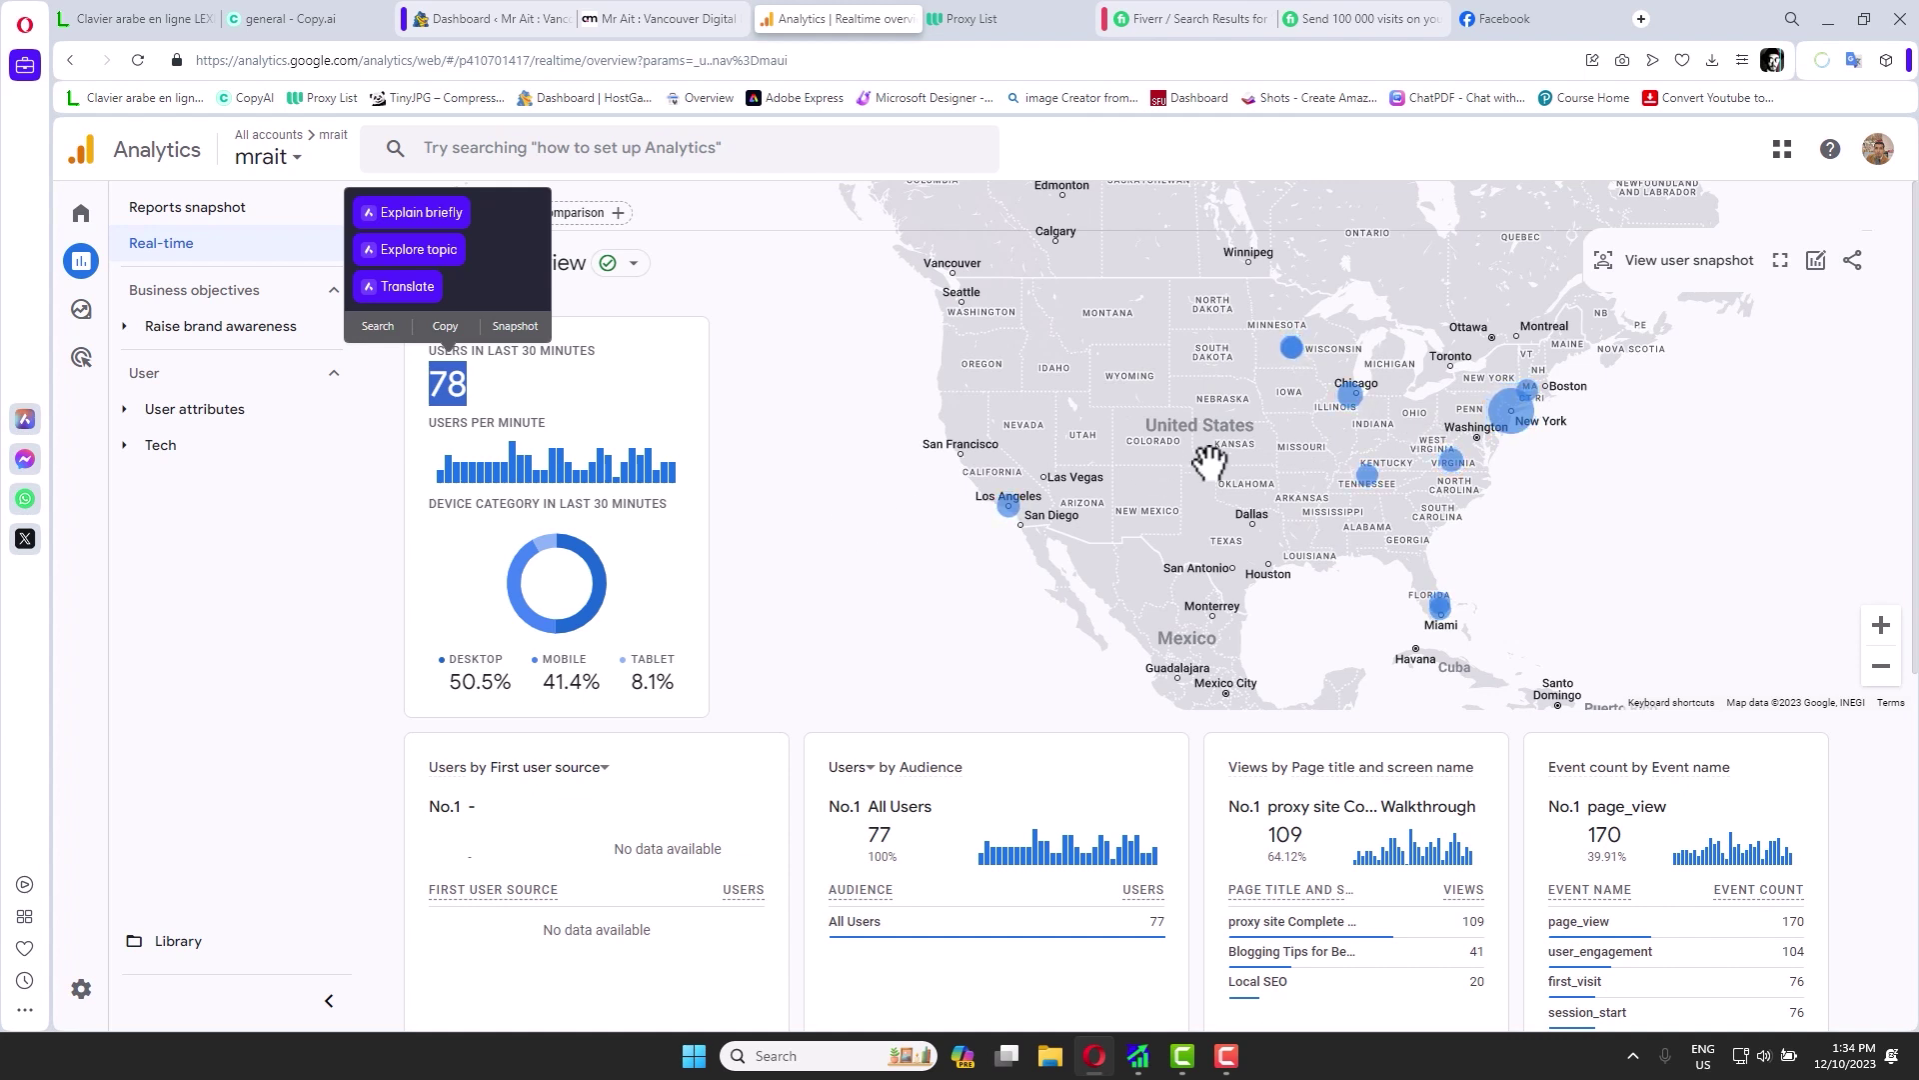
click(923, 627)
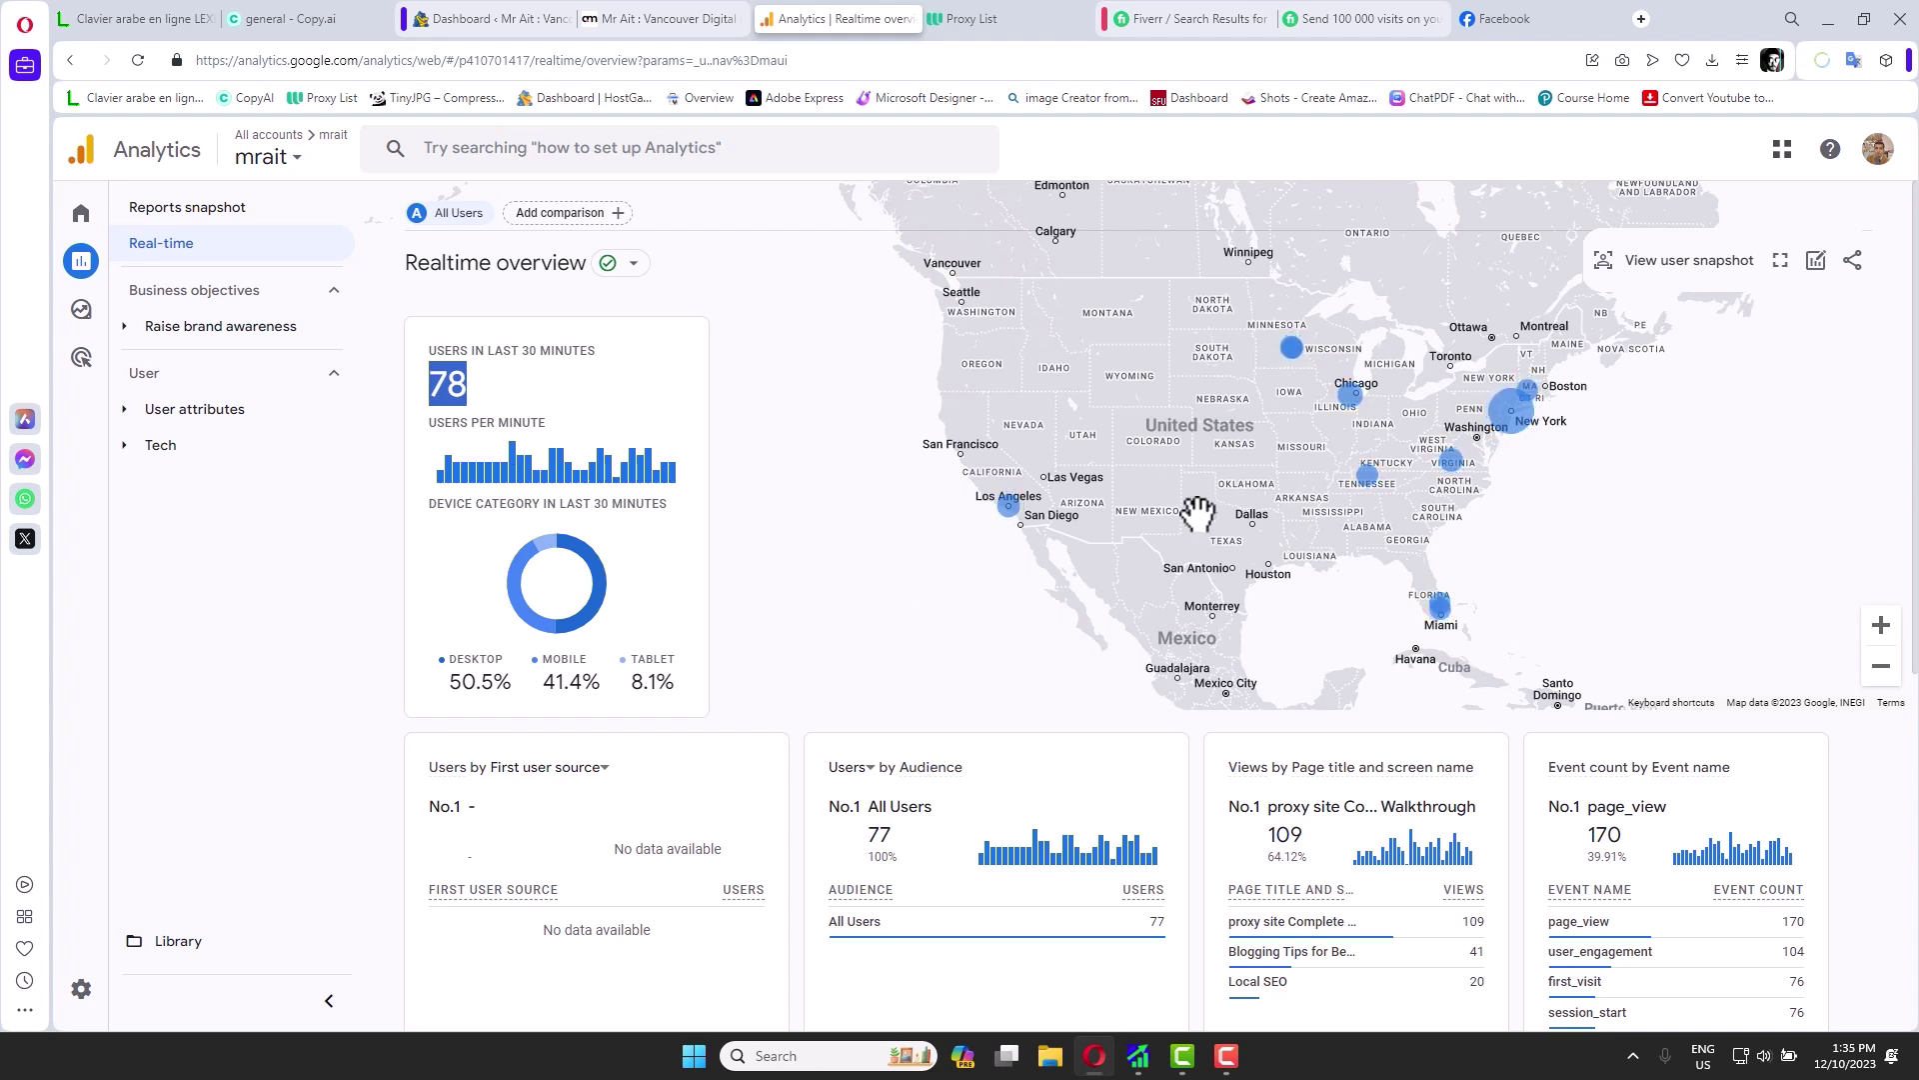
scroll(1199, 512, down, 3)
scroll(1199, 513, up, 3)
mouse_move(1146, 914)
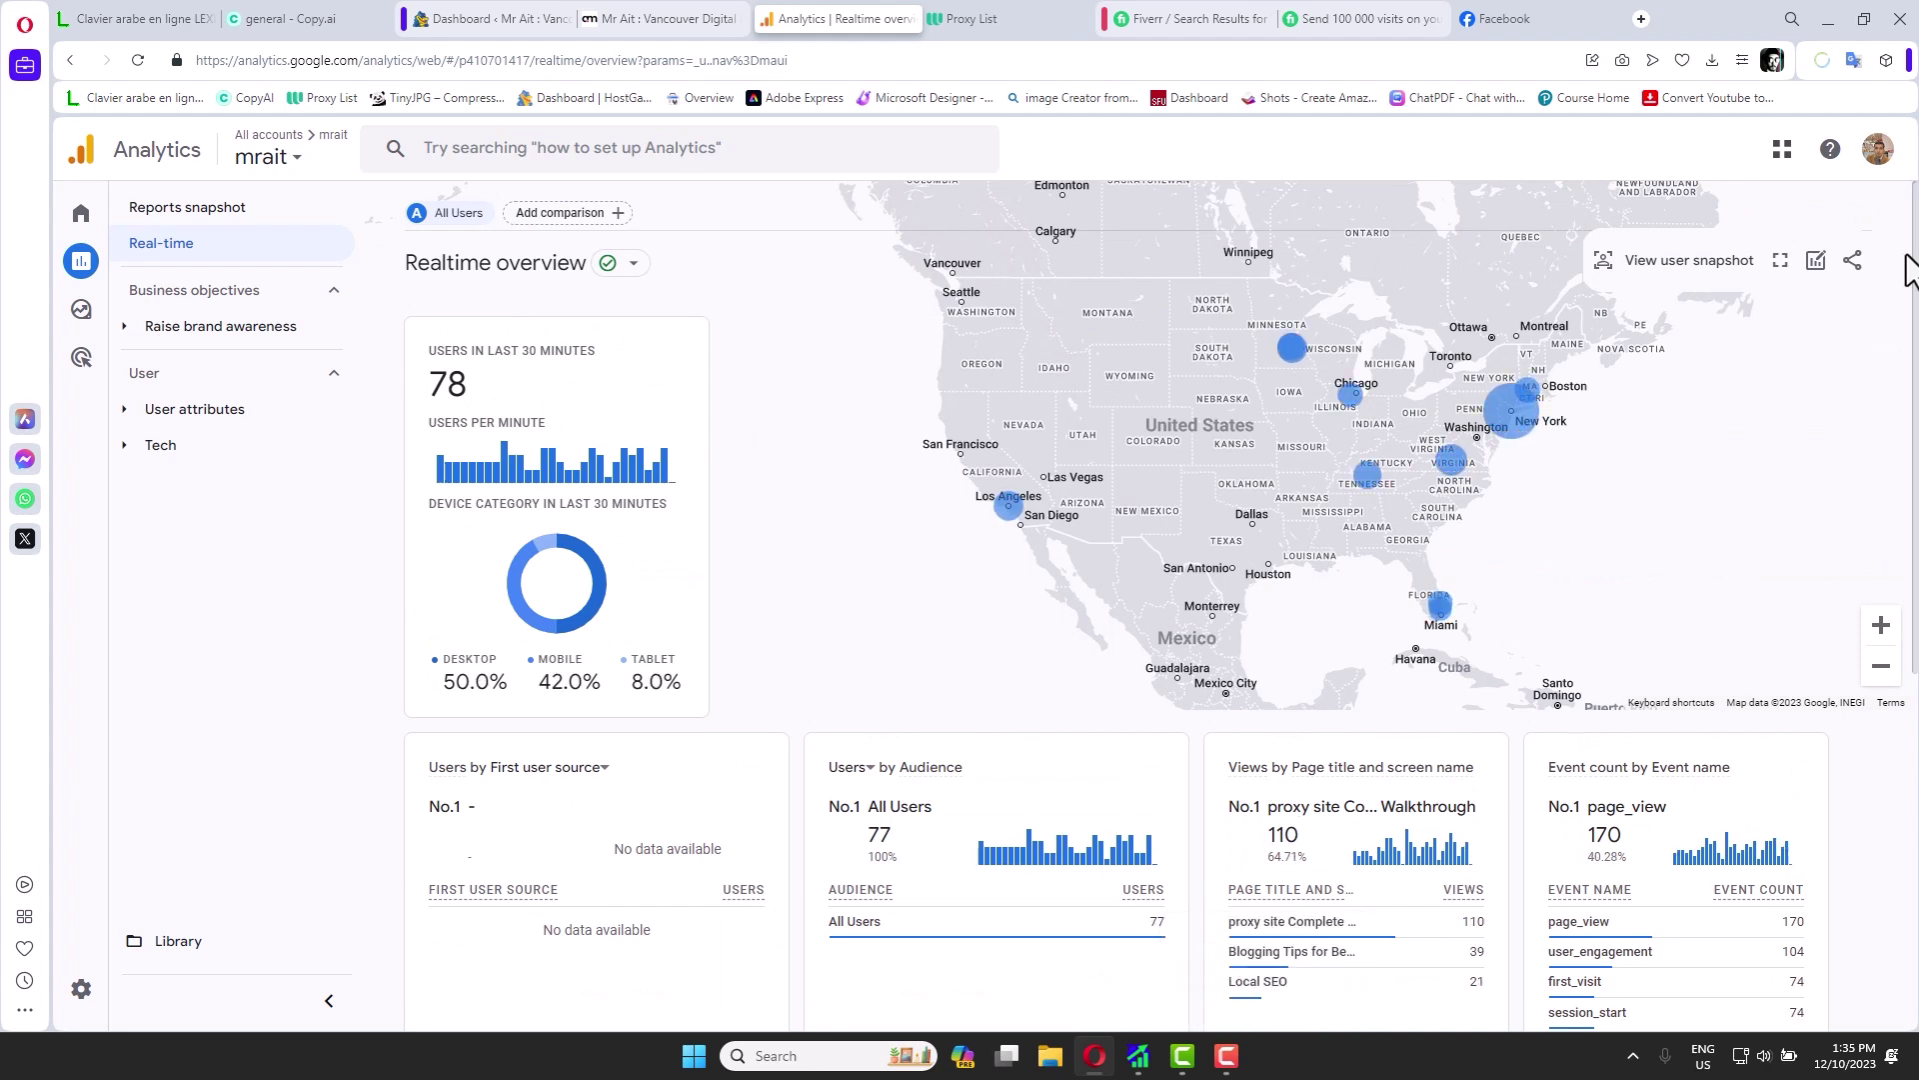
Review the first session's heading, current page and 23983ms duration in the TorPedo log.
click(1139, 1056)
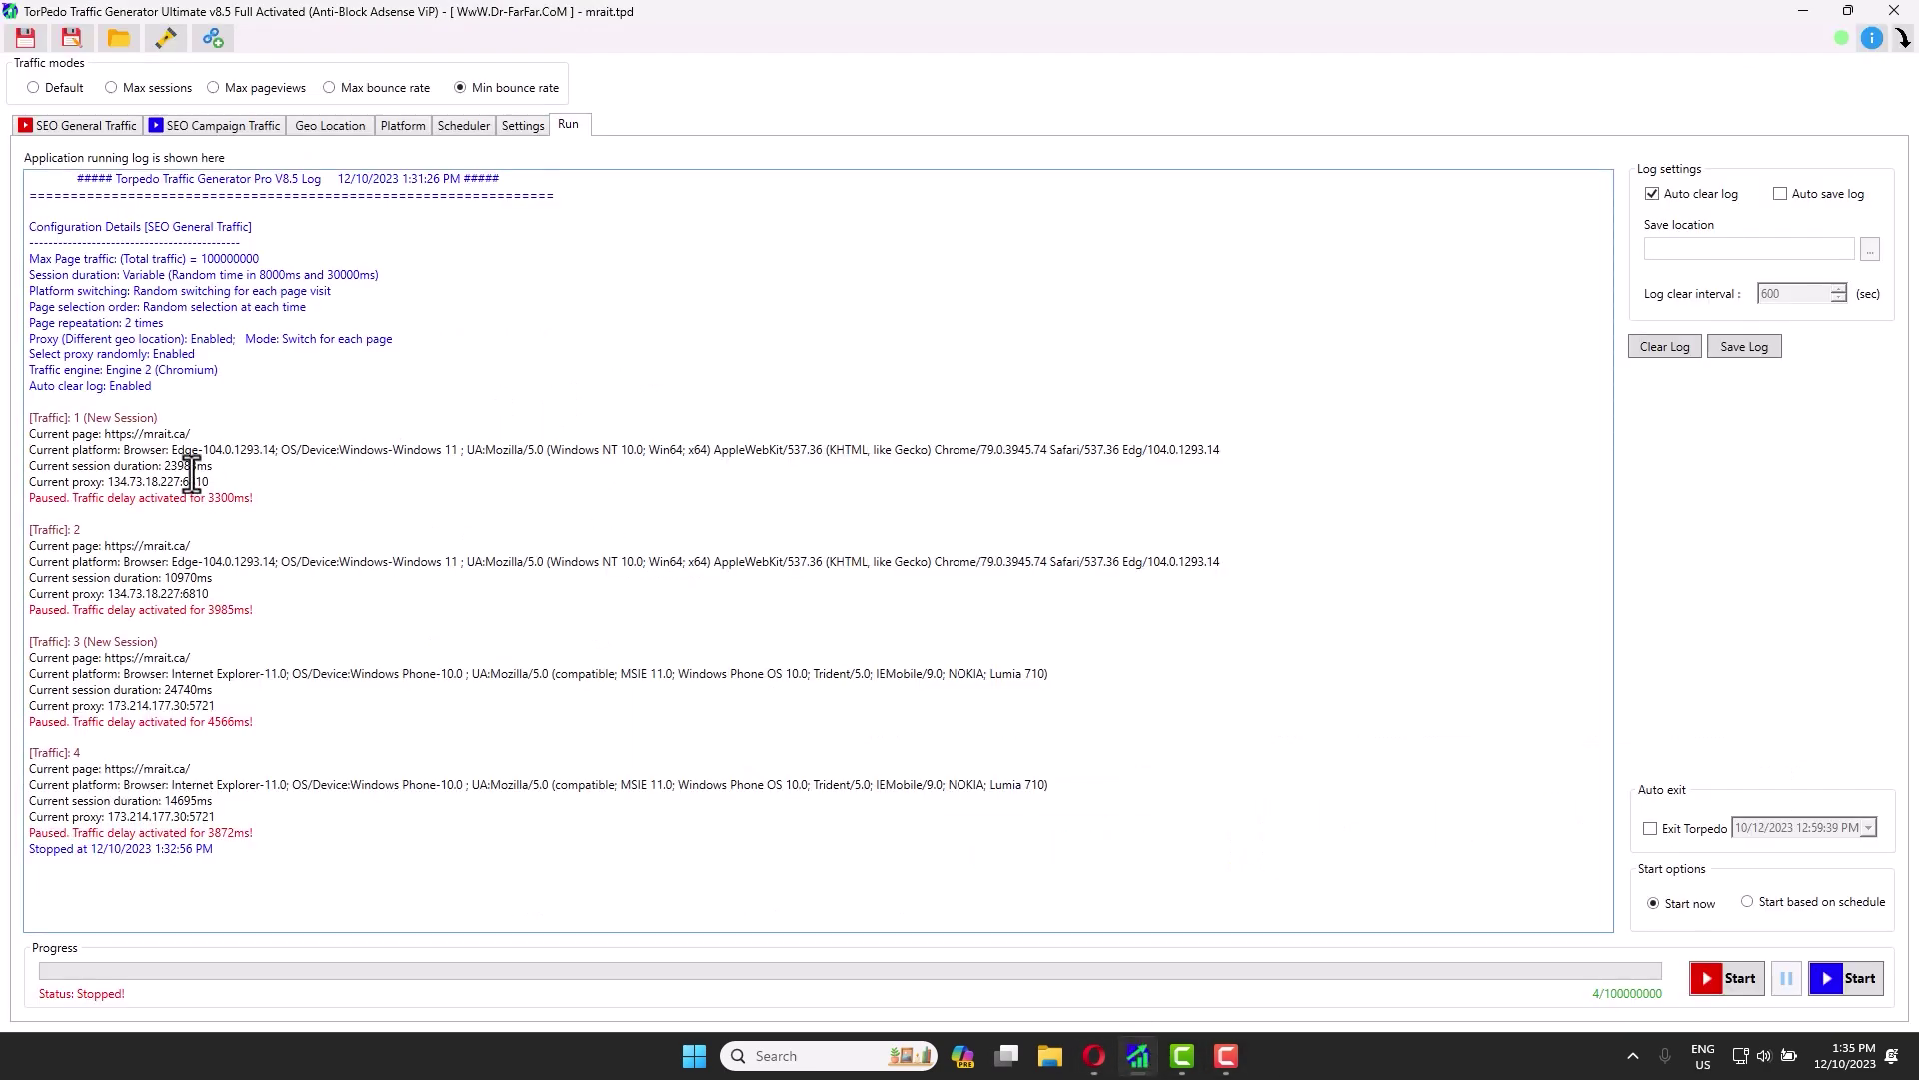
drag(170, 420, 7, 410)
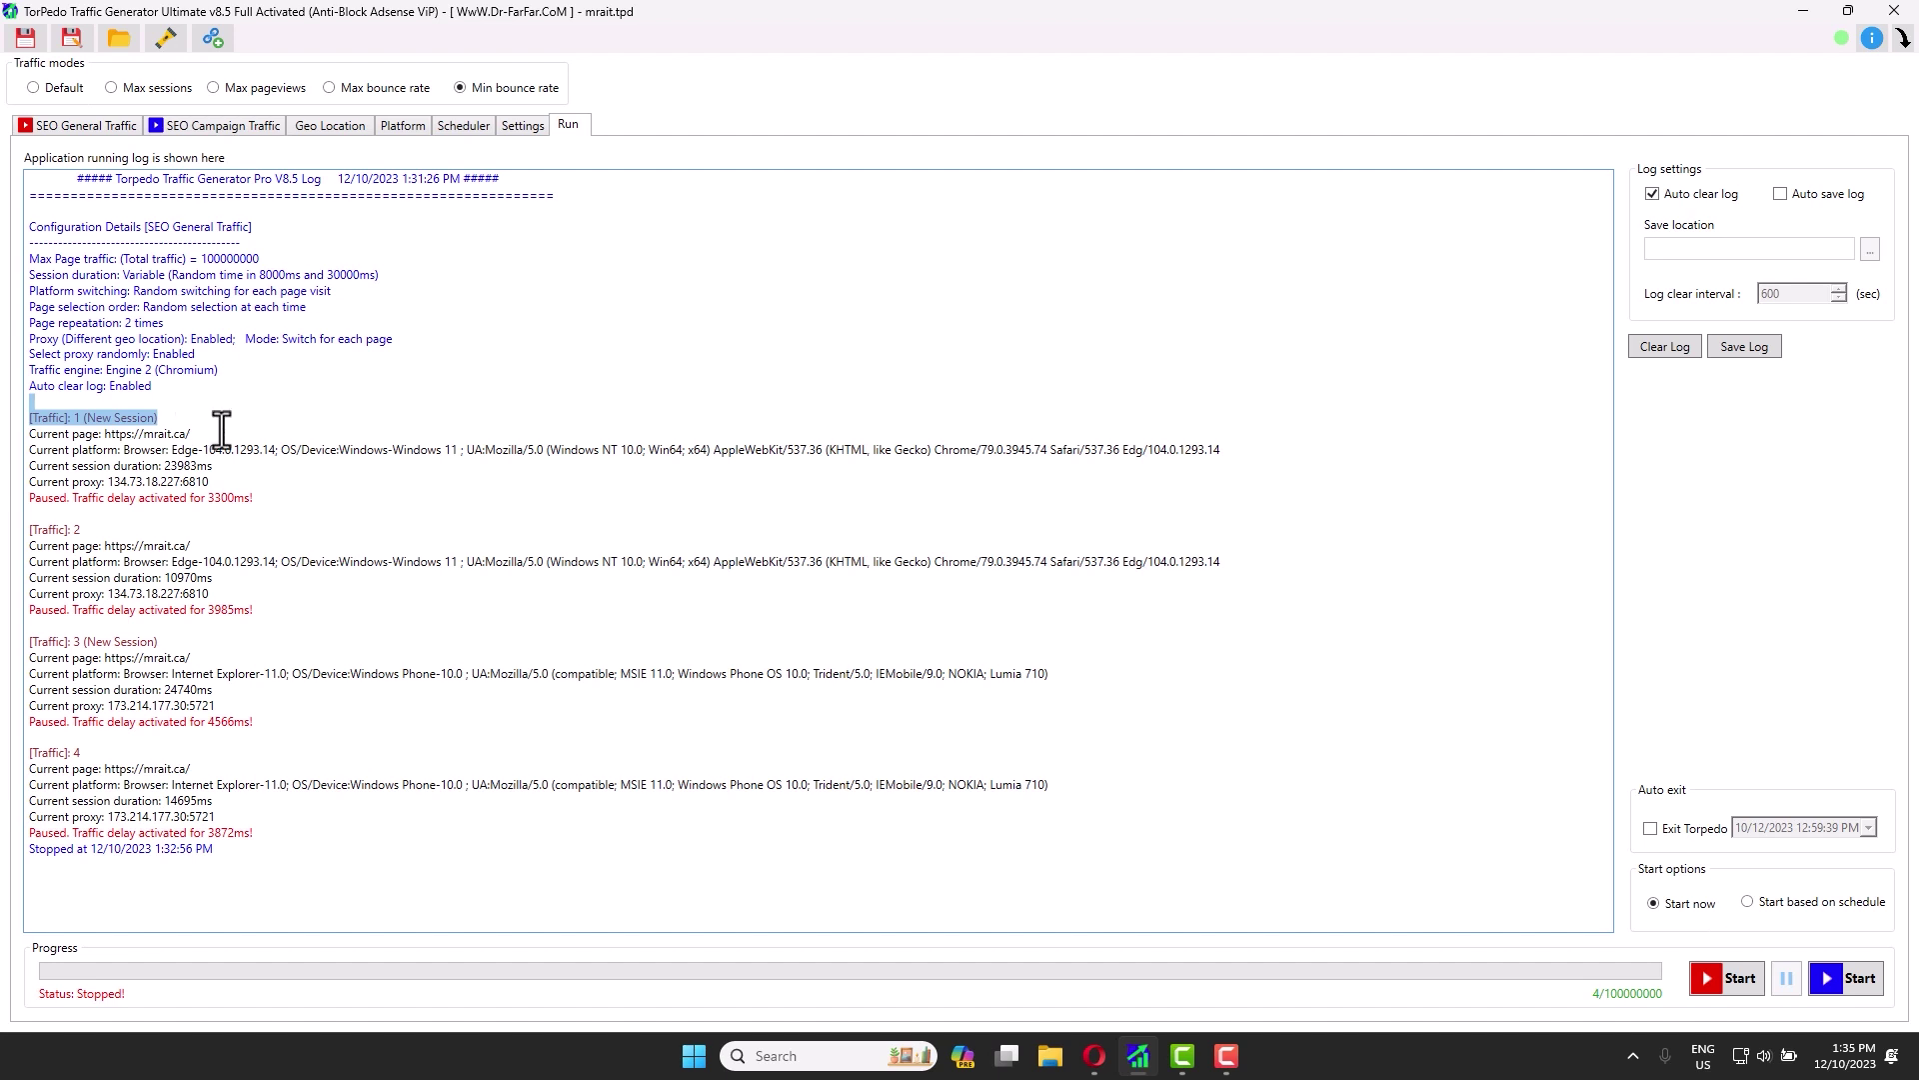
drag(221, 433, 1130, 447)
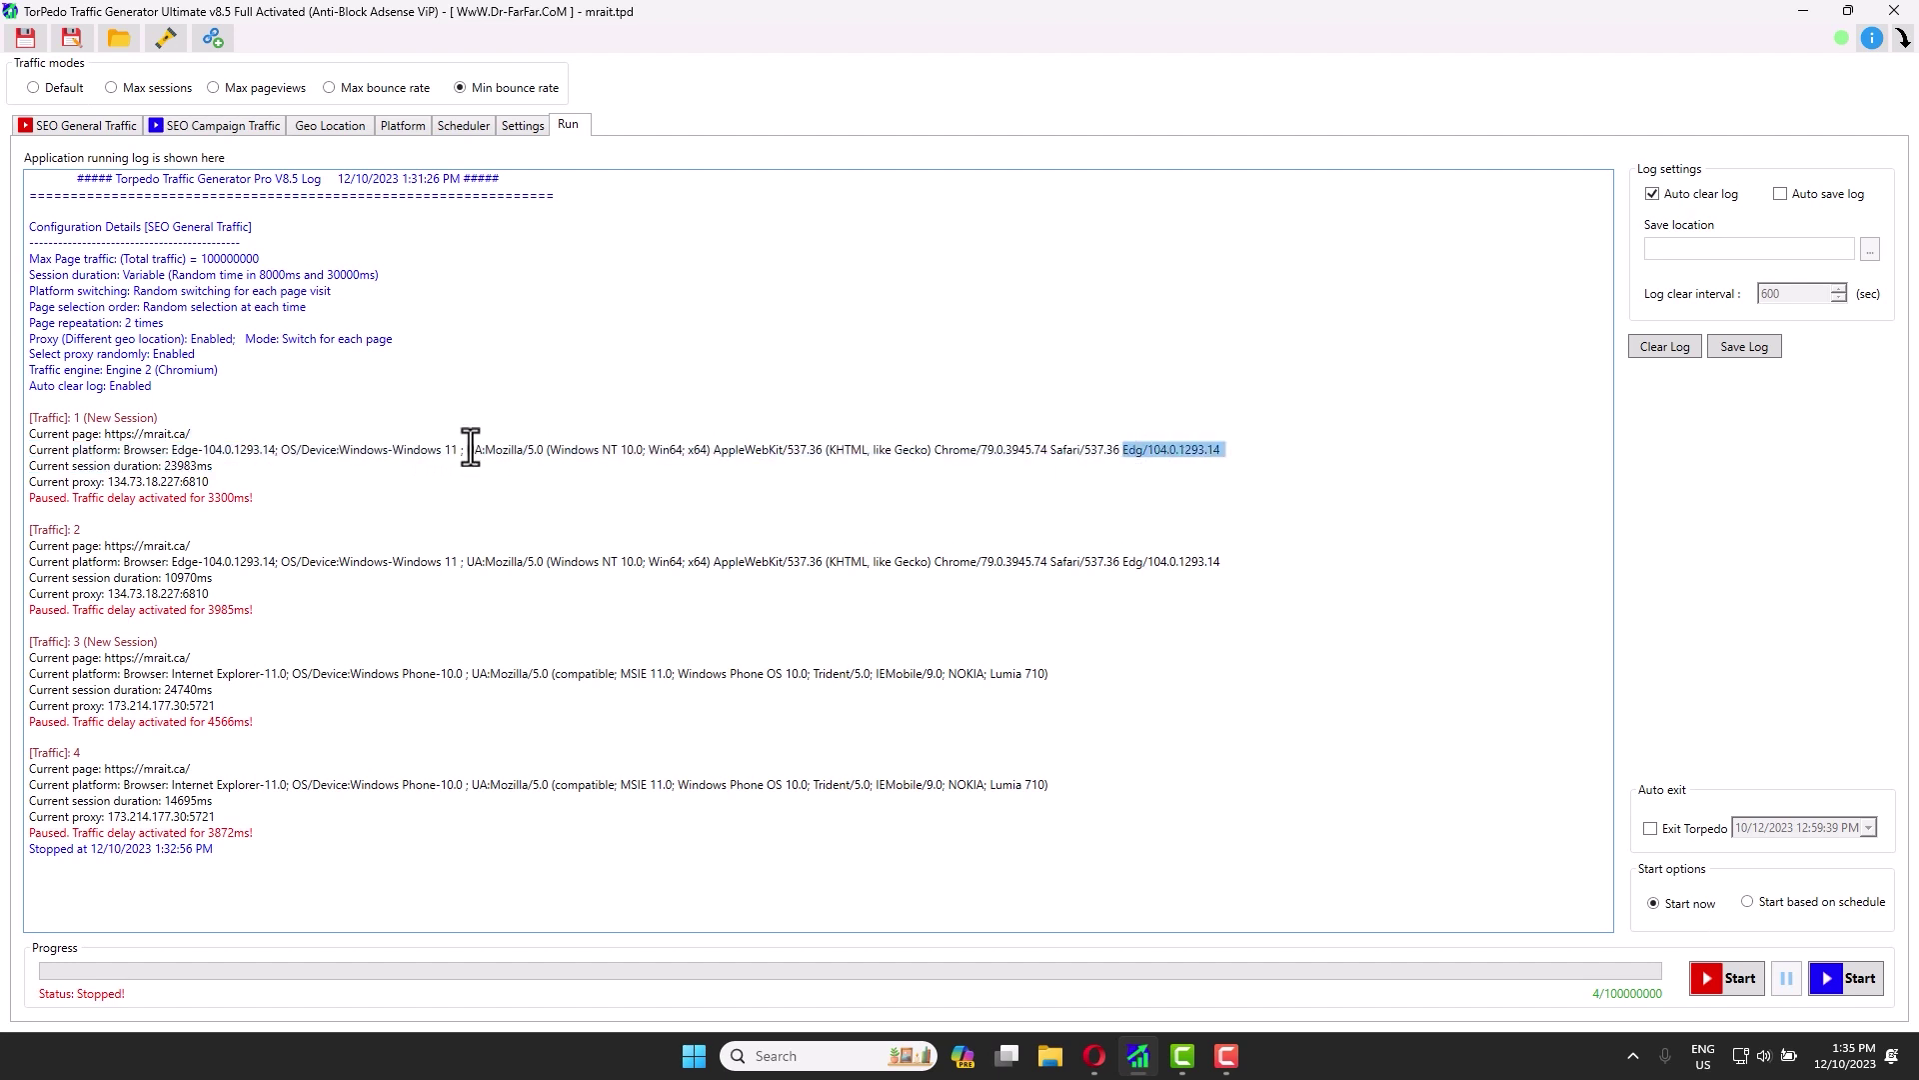
double_click(183, 467)
click(172, 466)
Check the proxy address and sessions 3–4 log entries, then start a new traffic run.
drag(217, 481, 64, 507)
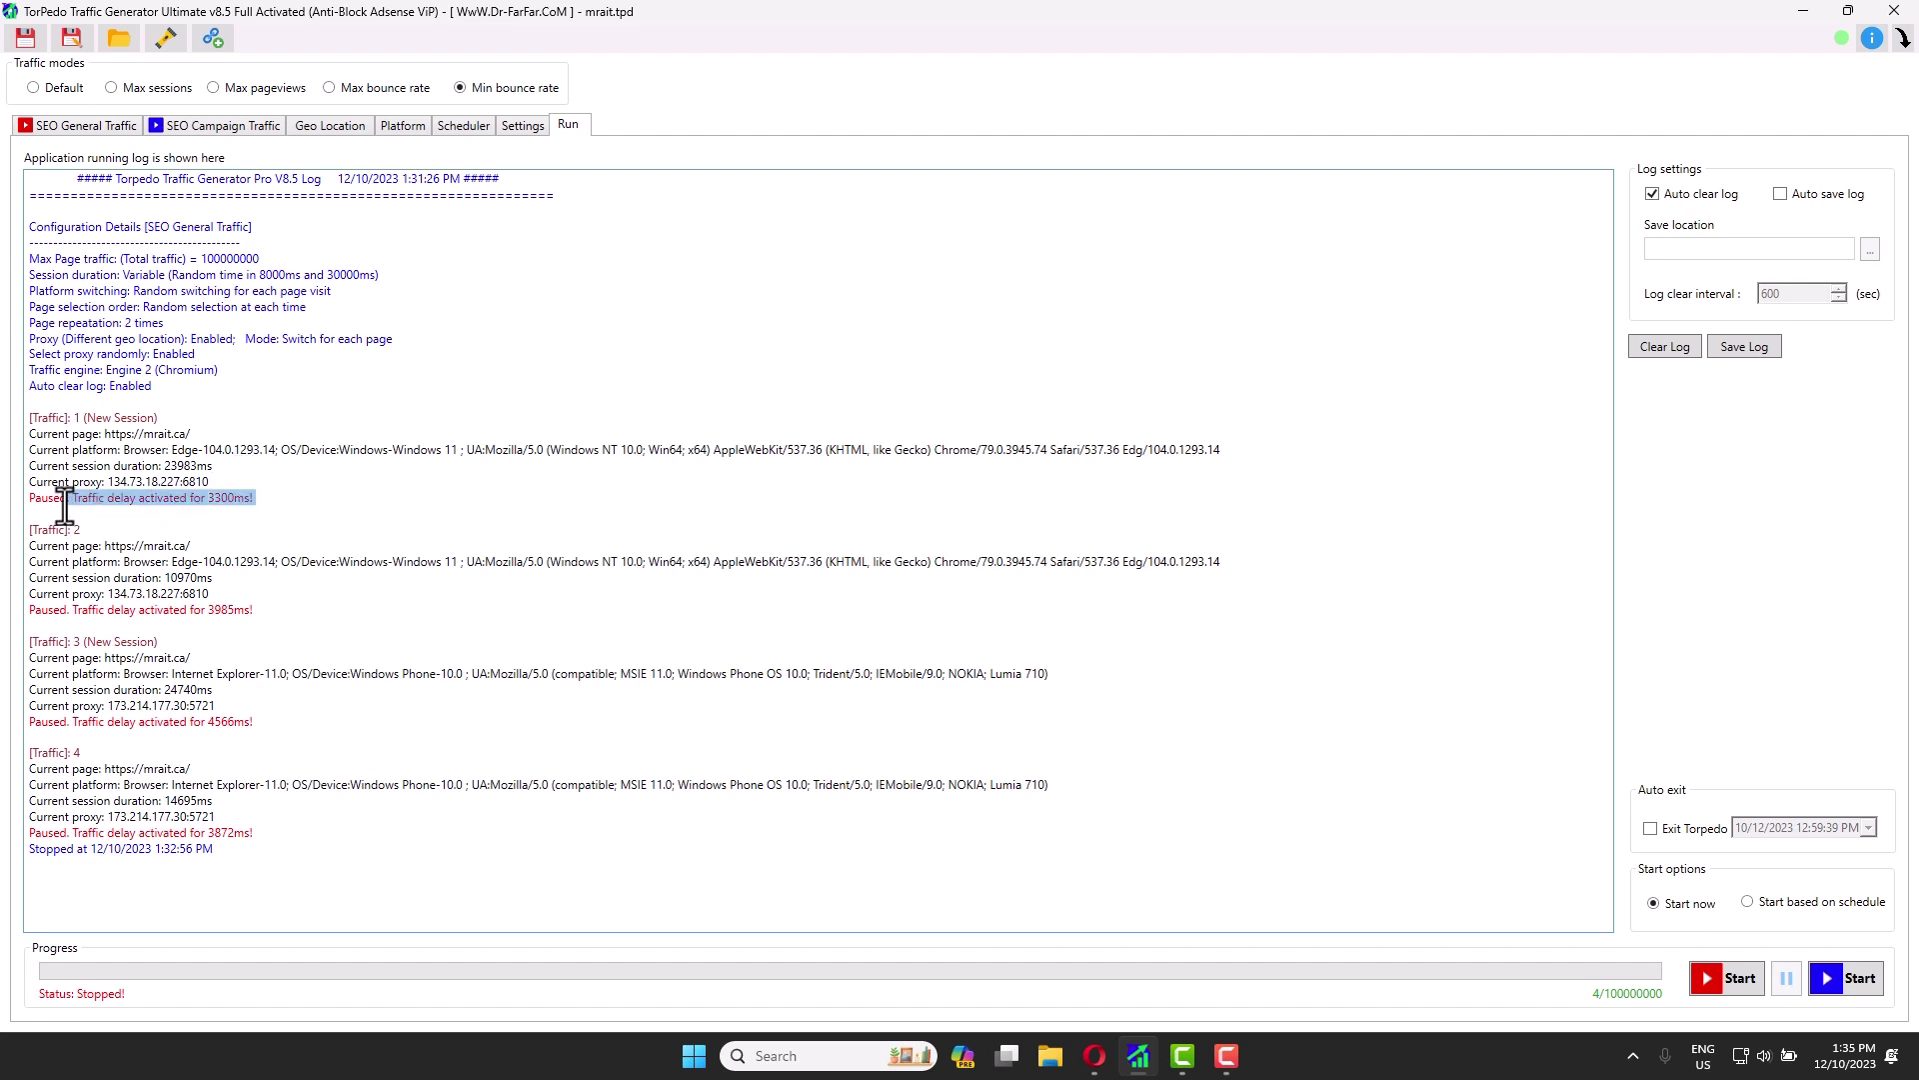
click(226, 497)
drag(118, 520, 139, 757)
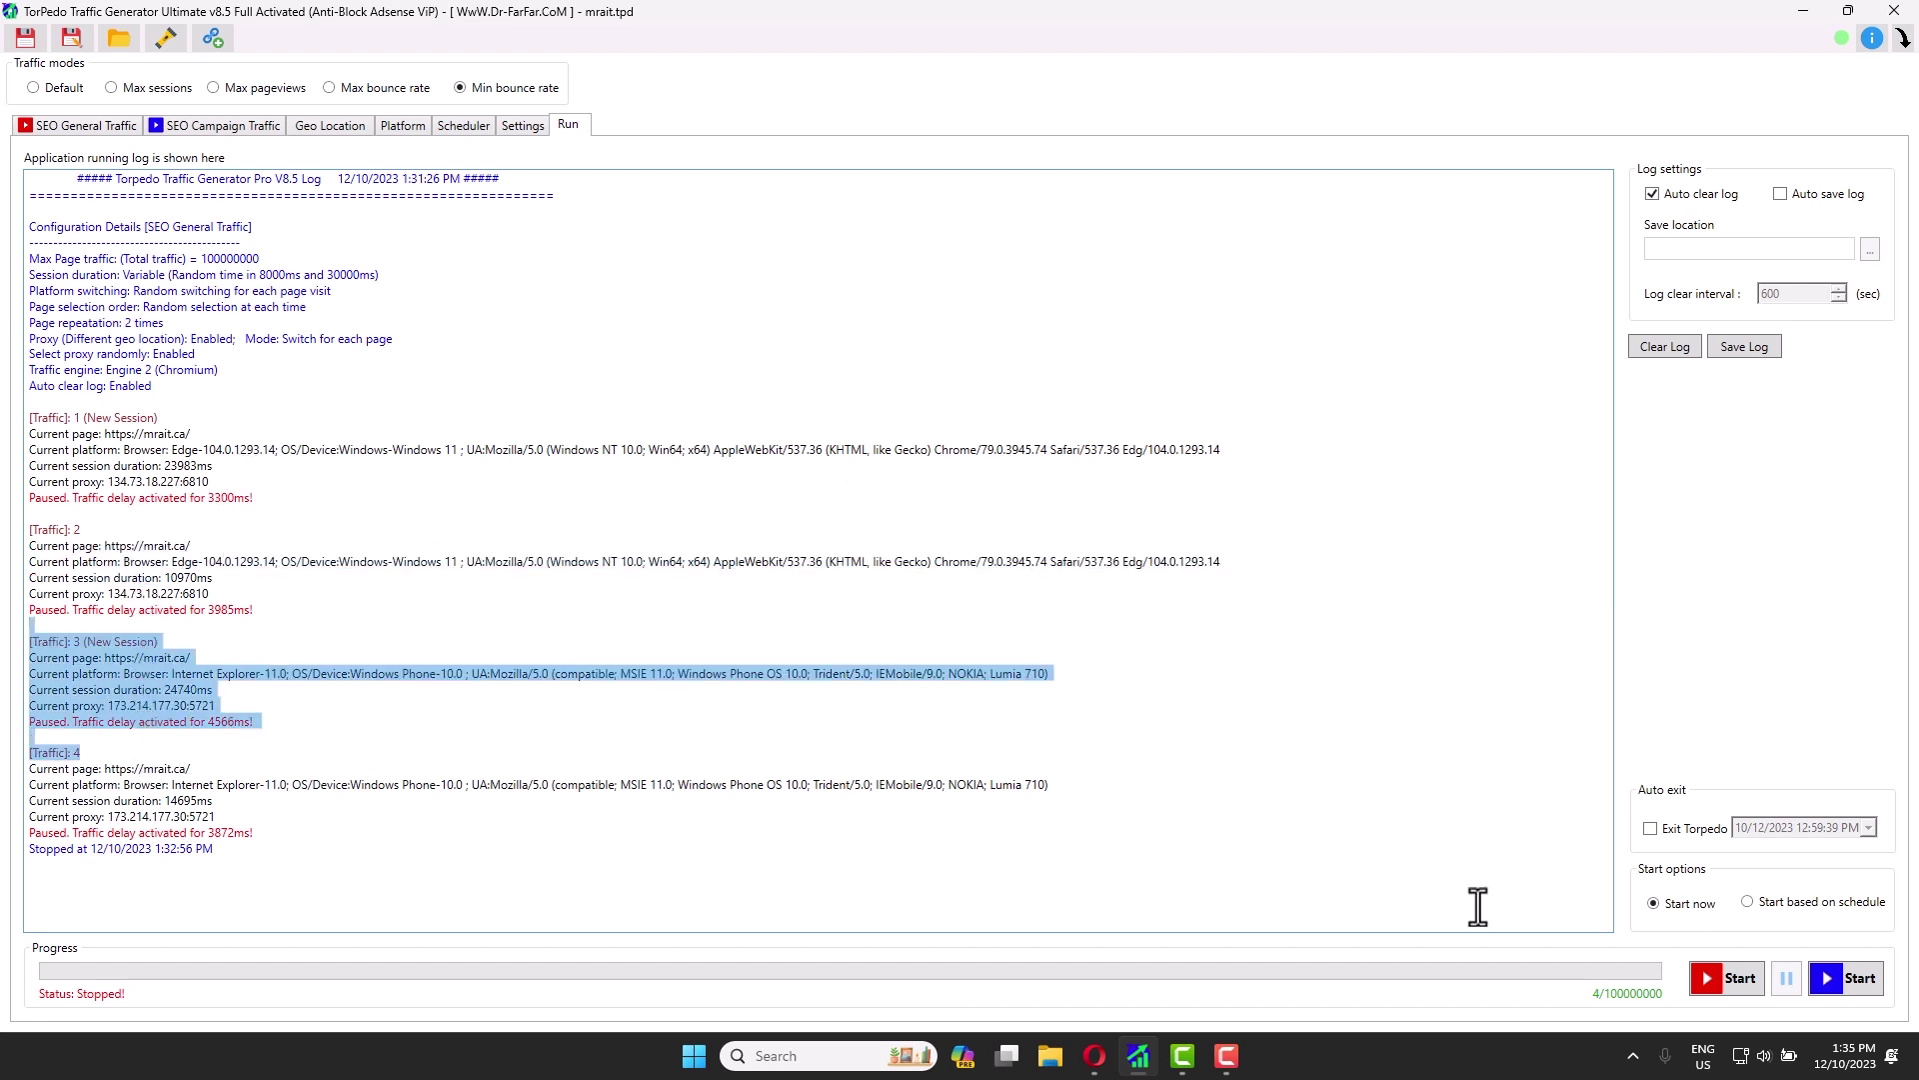
click(1717, 981)
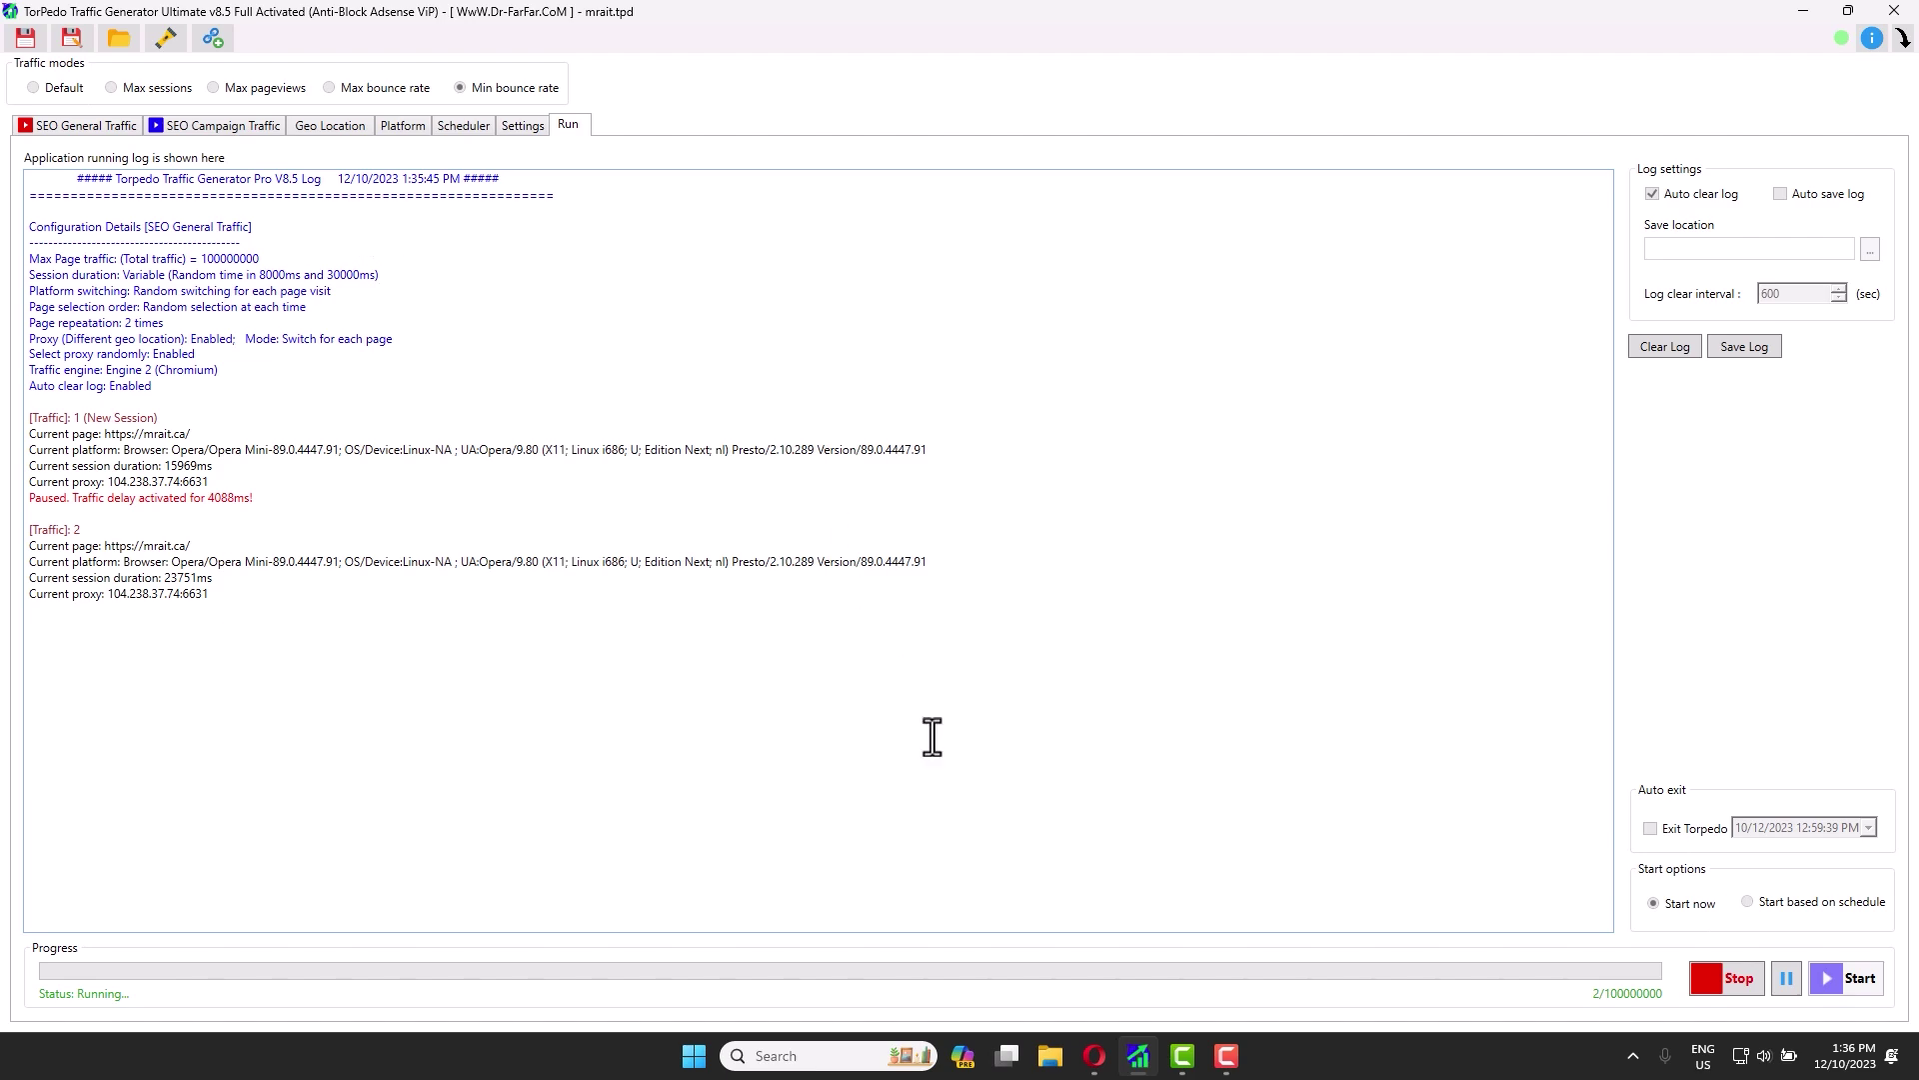
On the Google Analytics realtime page, highlight the 78 active users count.
click(1093, 1055)
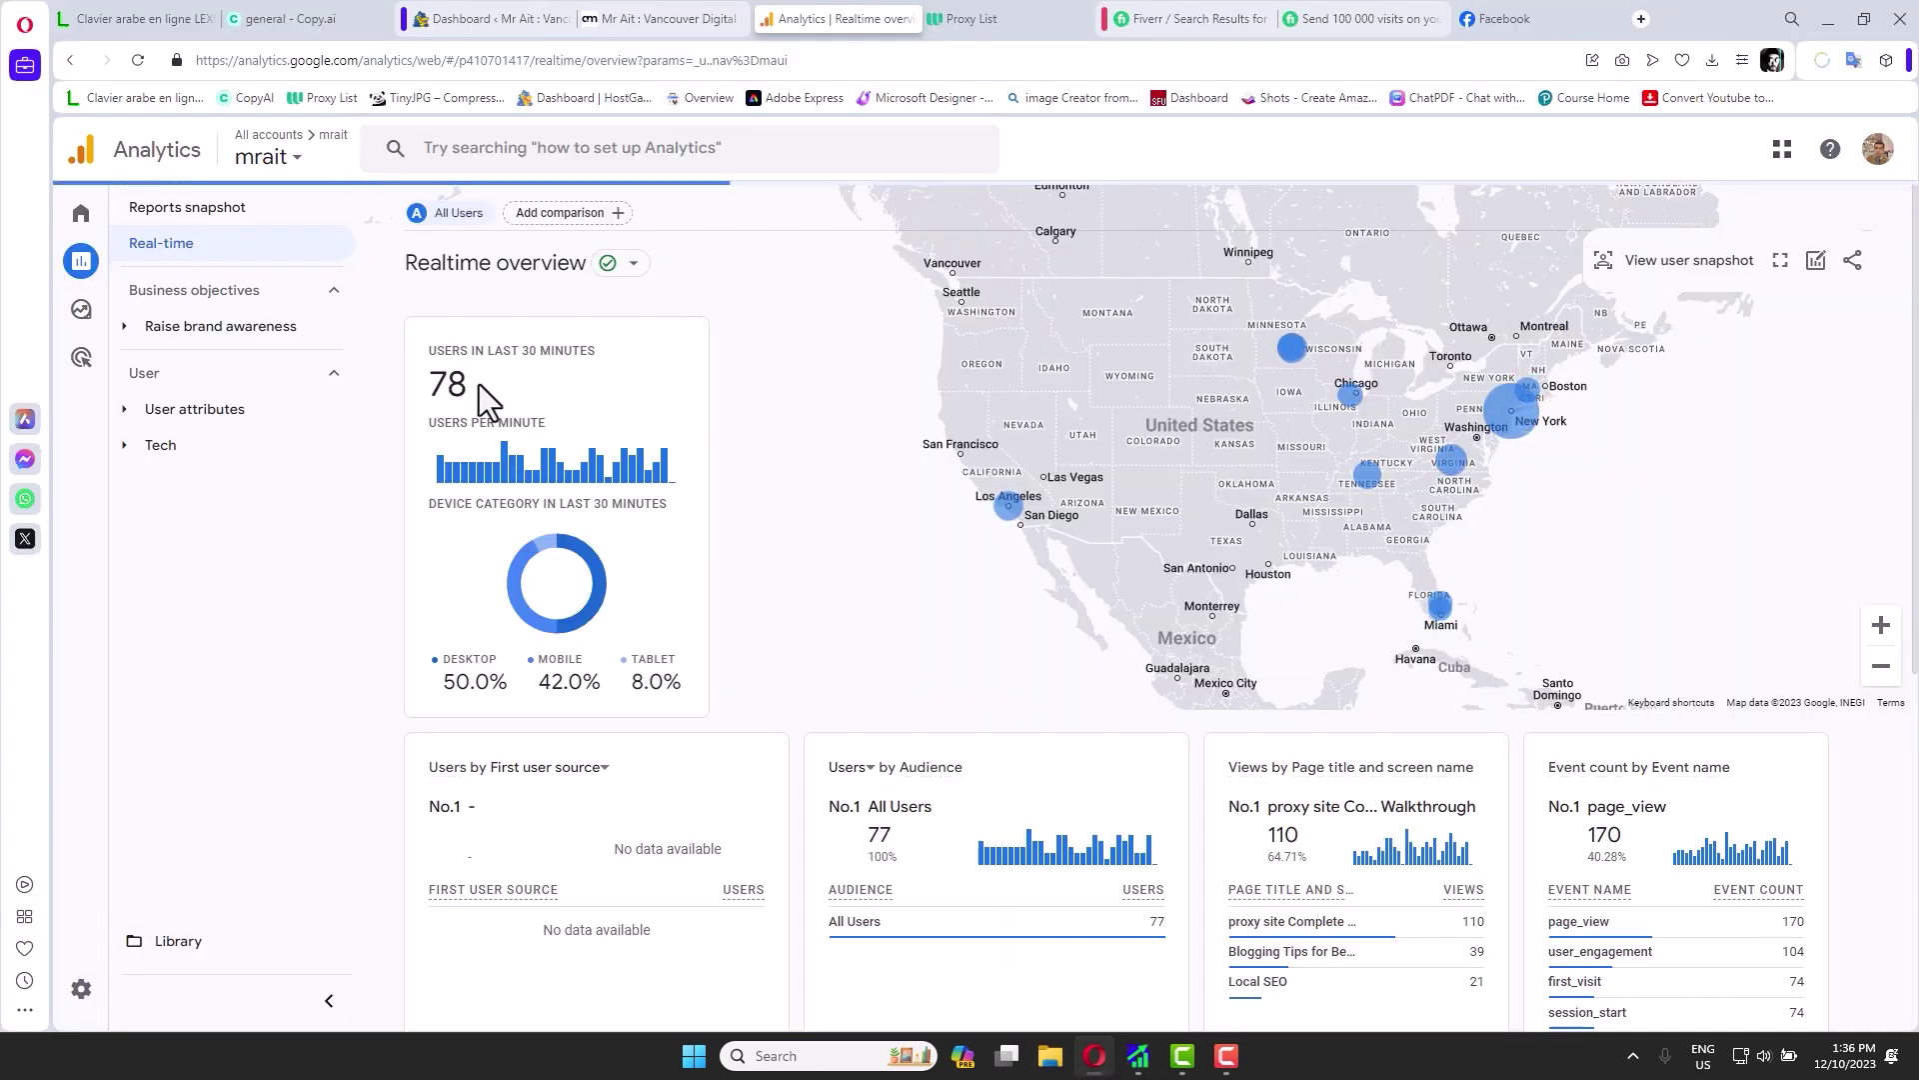
double_click(447, 384)
click(138, 61)
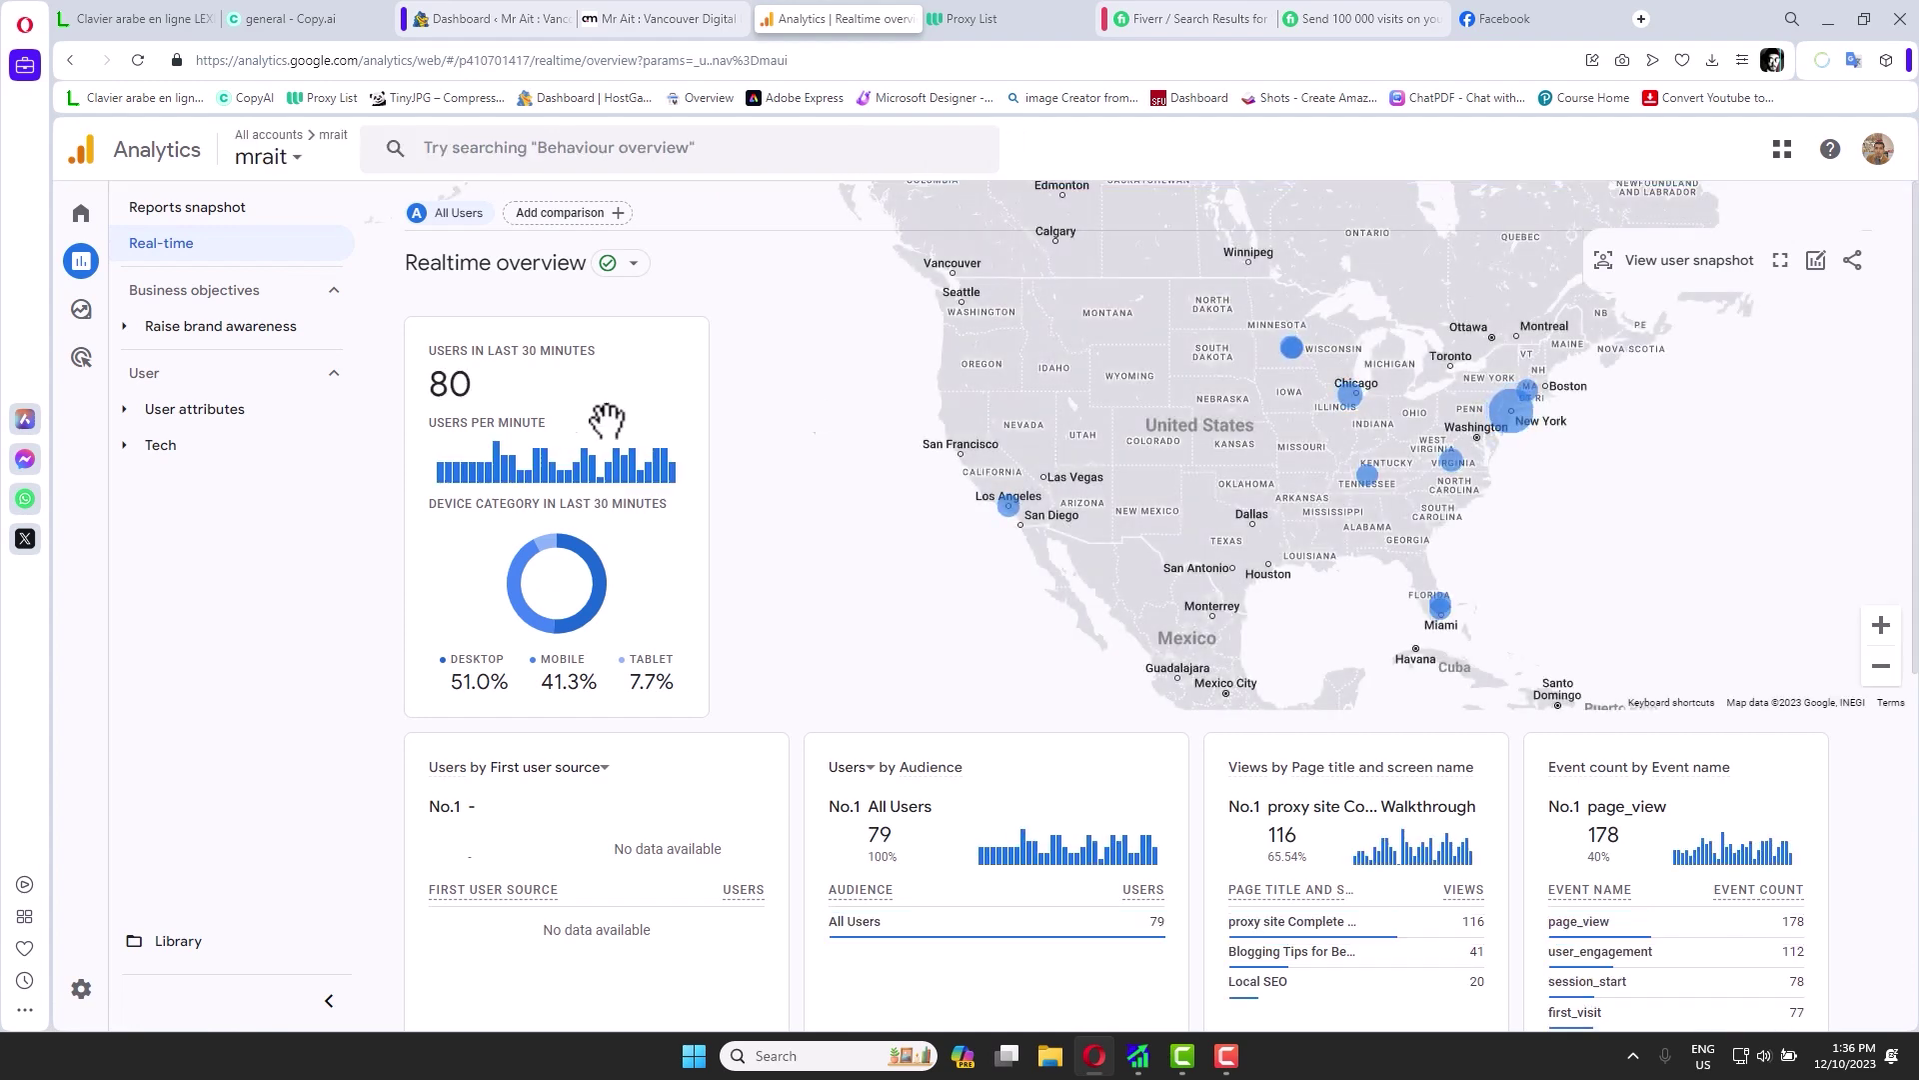
Scroll the realtime overview, then show the Reports snapshot with 4K users over 28 days.
scroll(750, 492, down, 1)
scroll(1060, 478, down, 6)
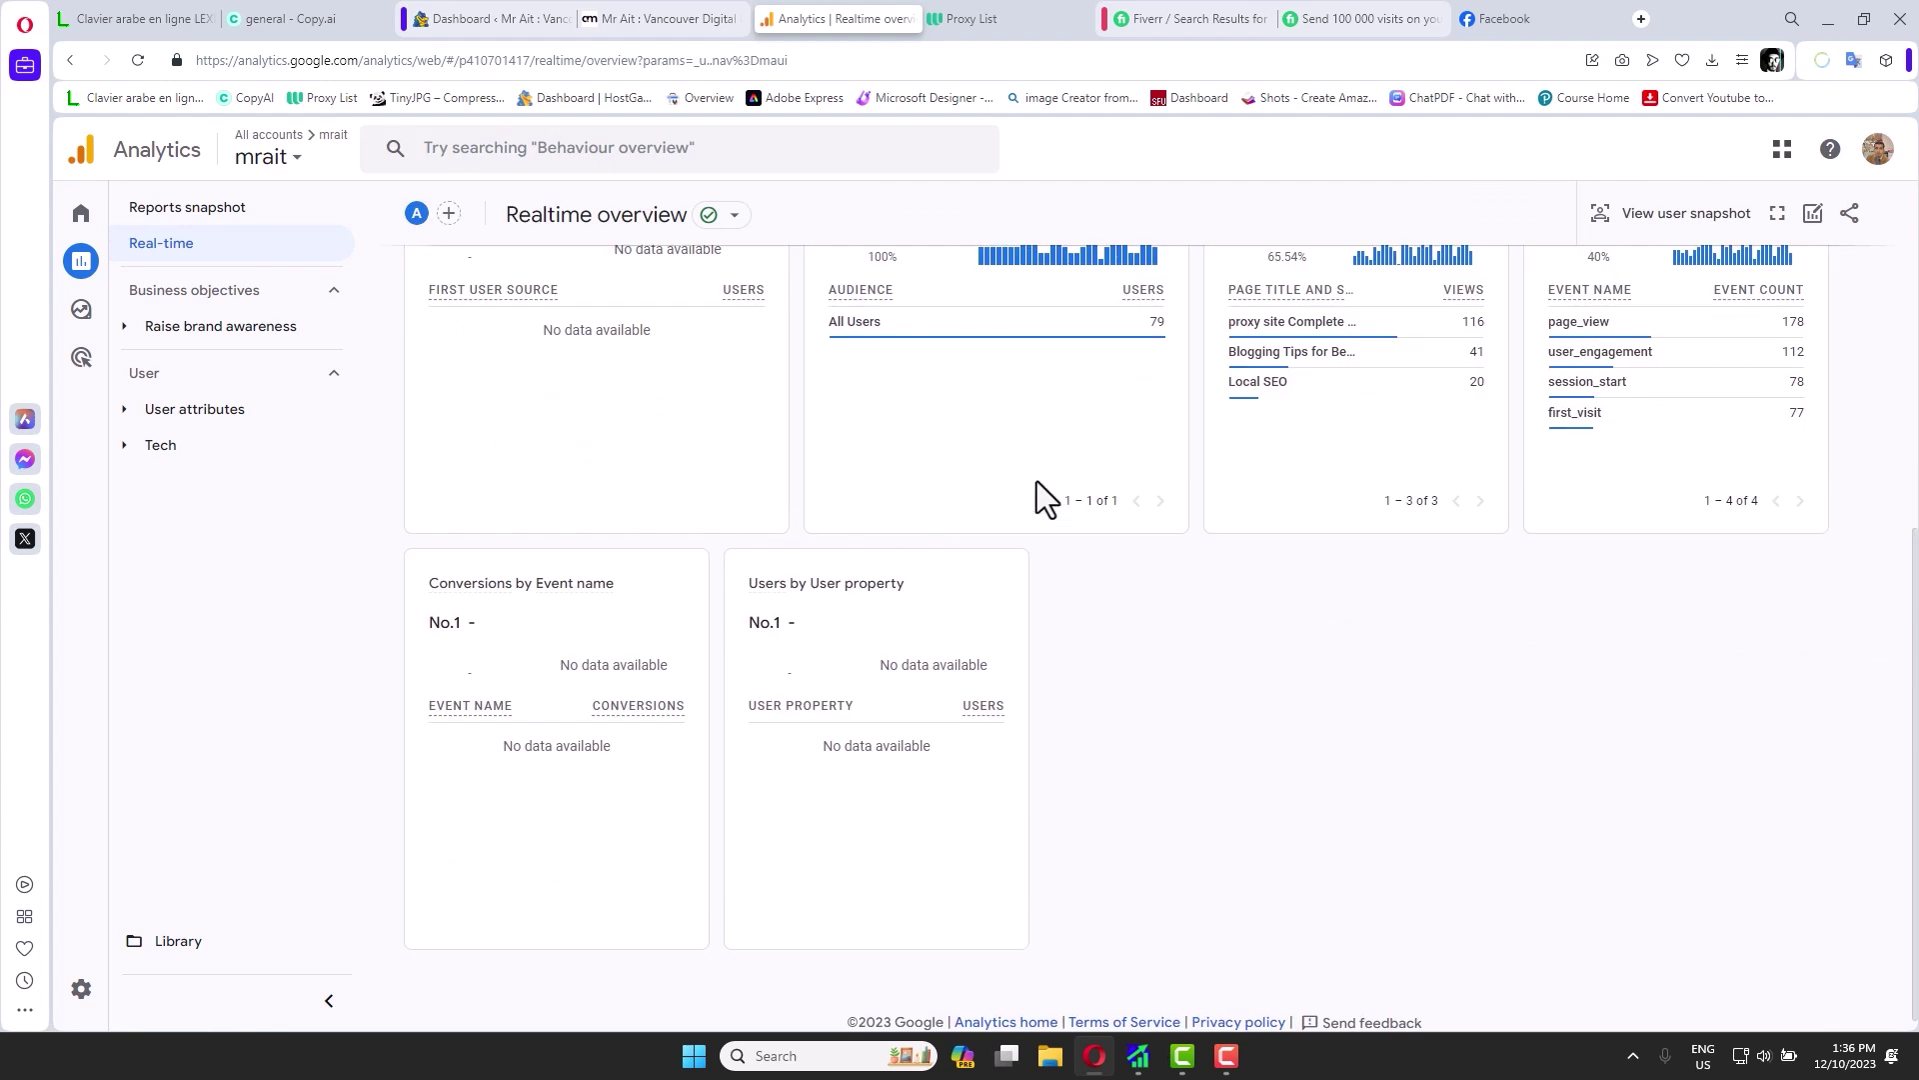
scroll(1203, 550, up, 4)
click(294, 220)
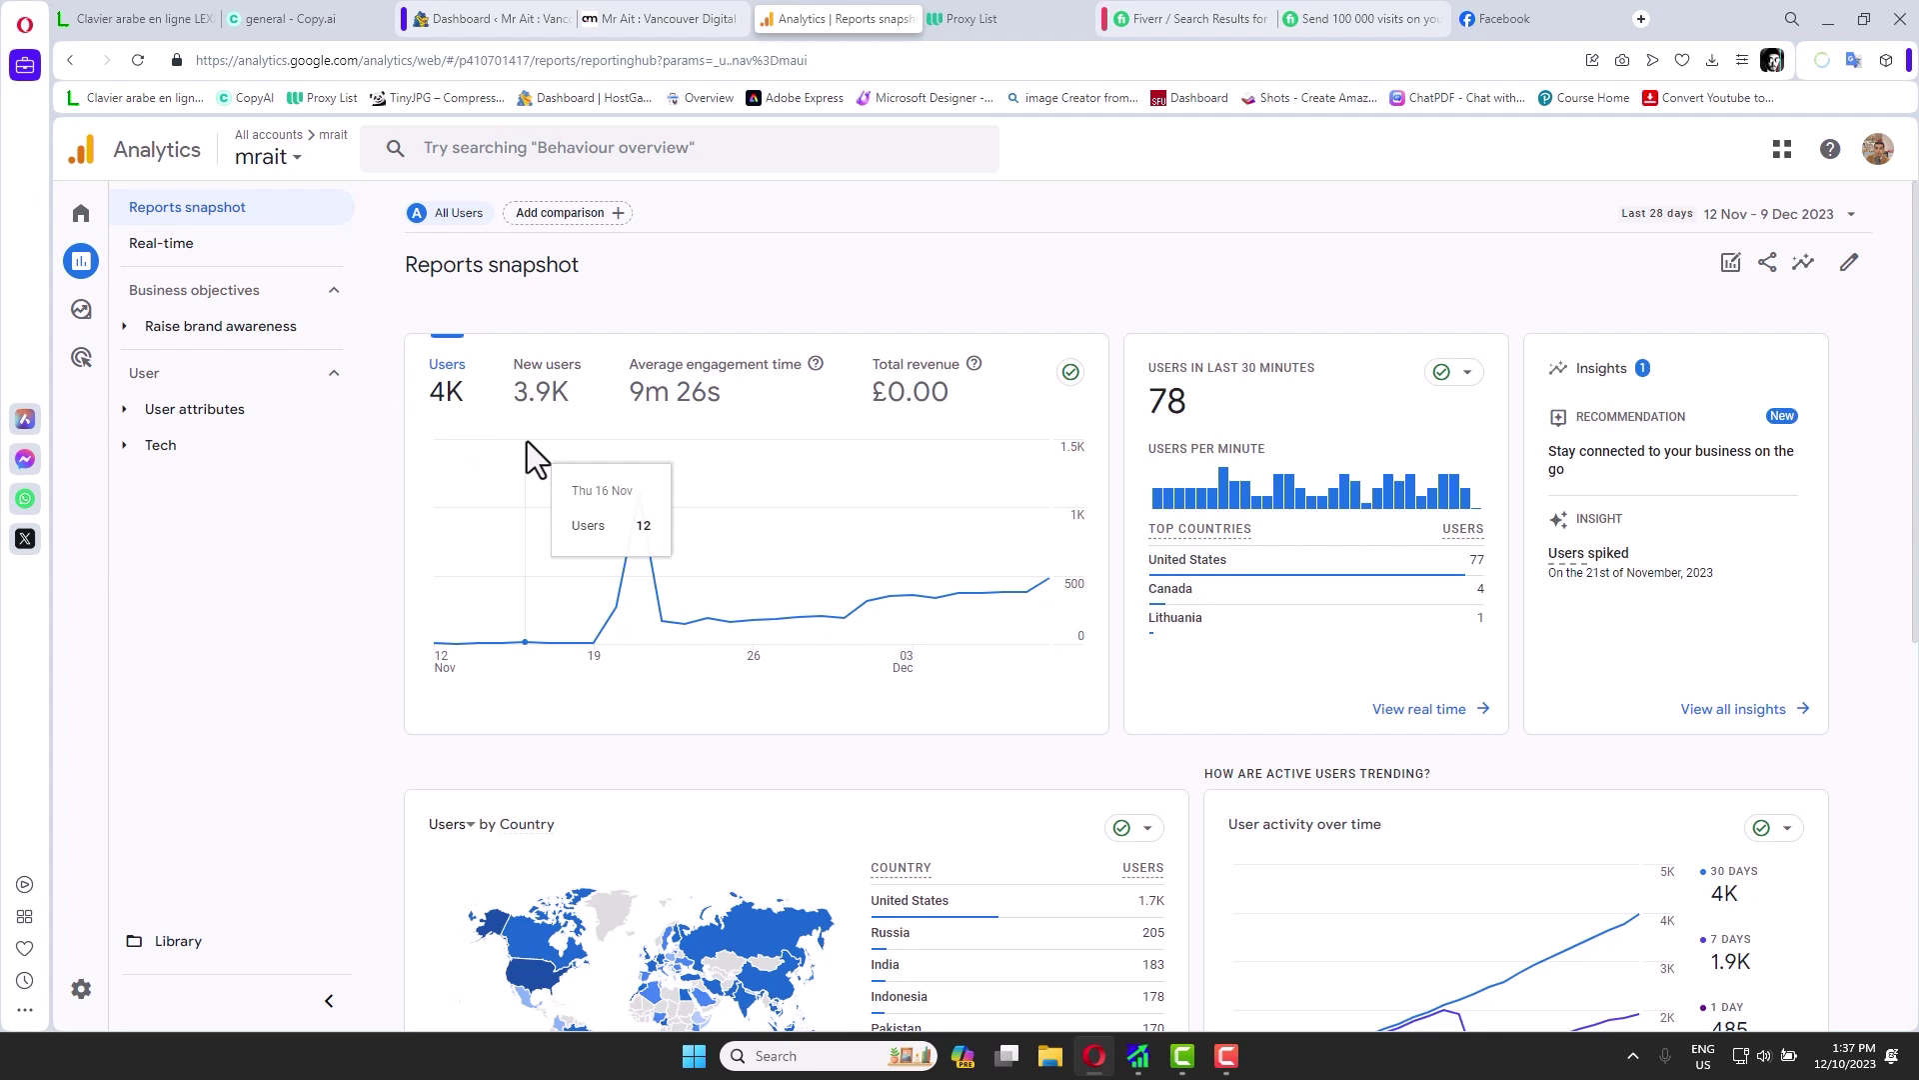
scroll(800, 440, down, 4)
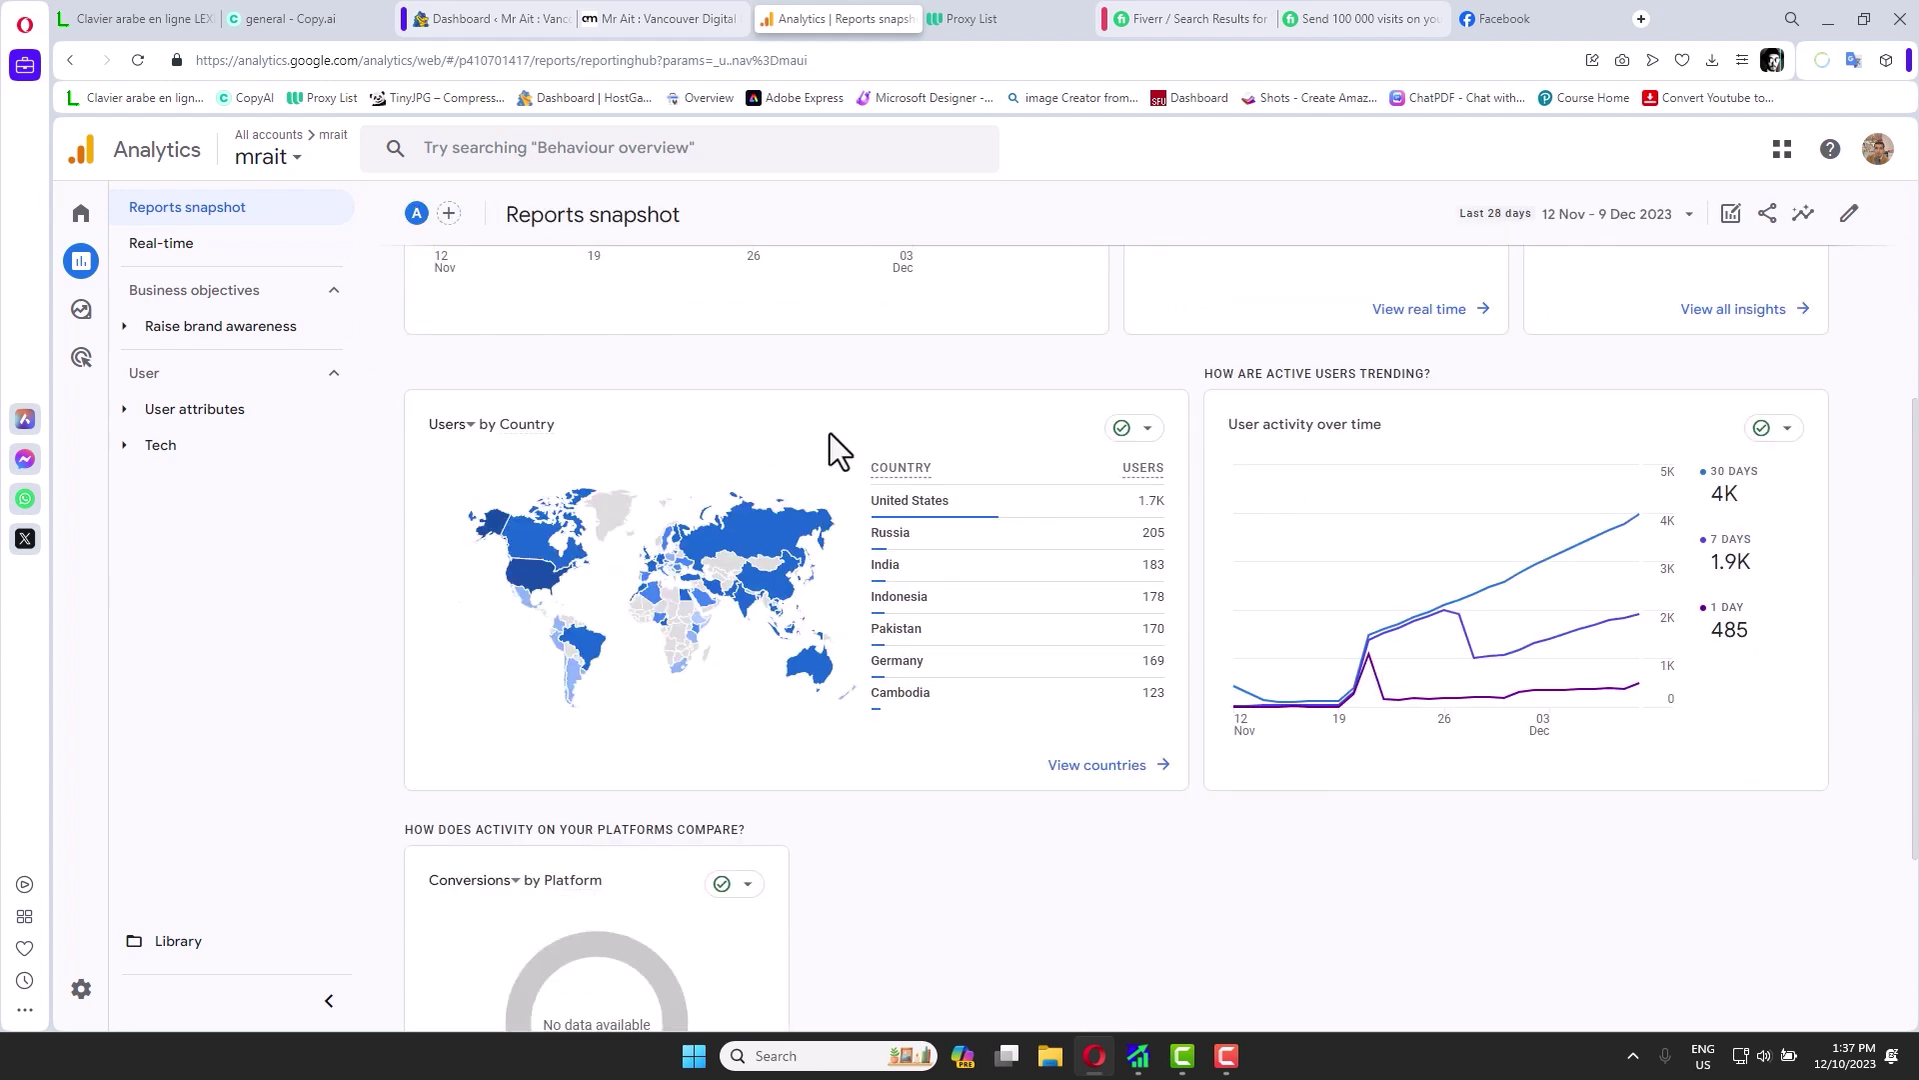
scroll(840, 445, up, 4)
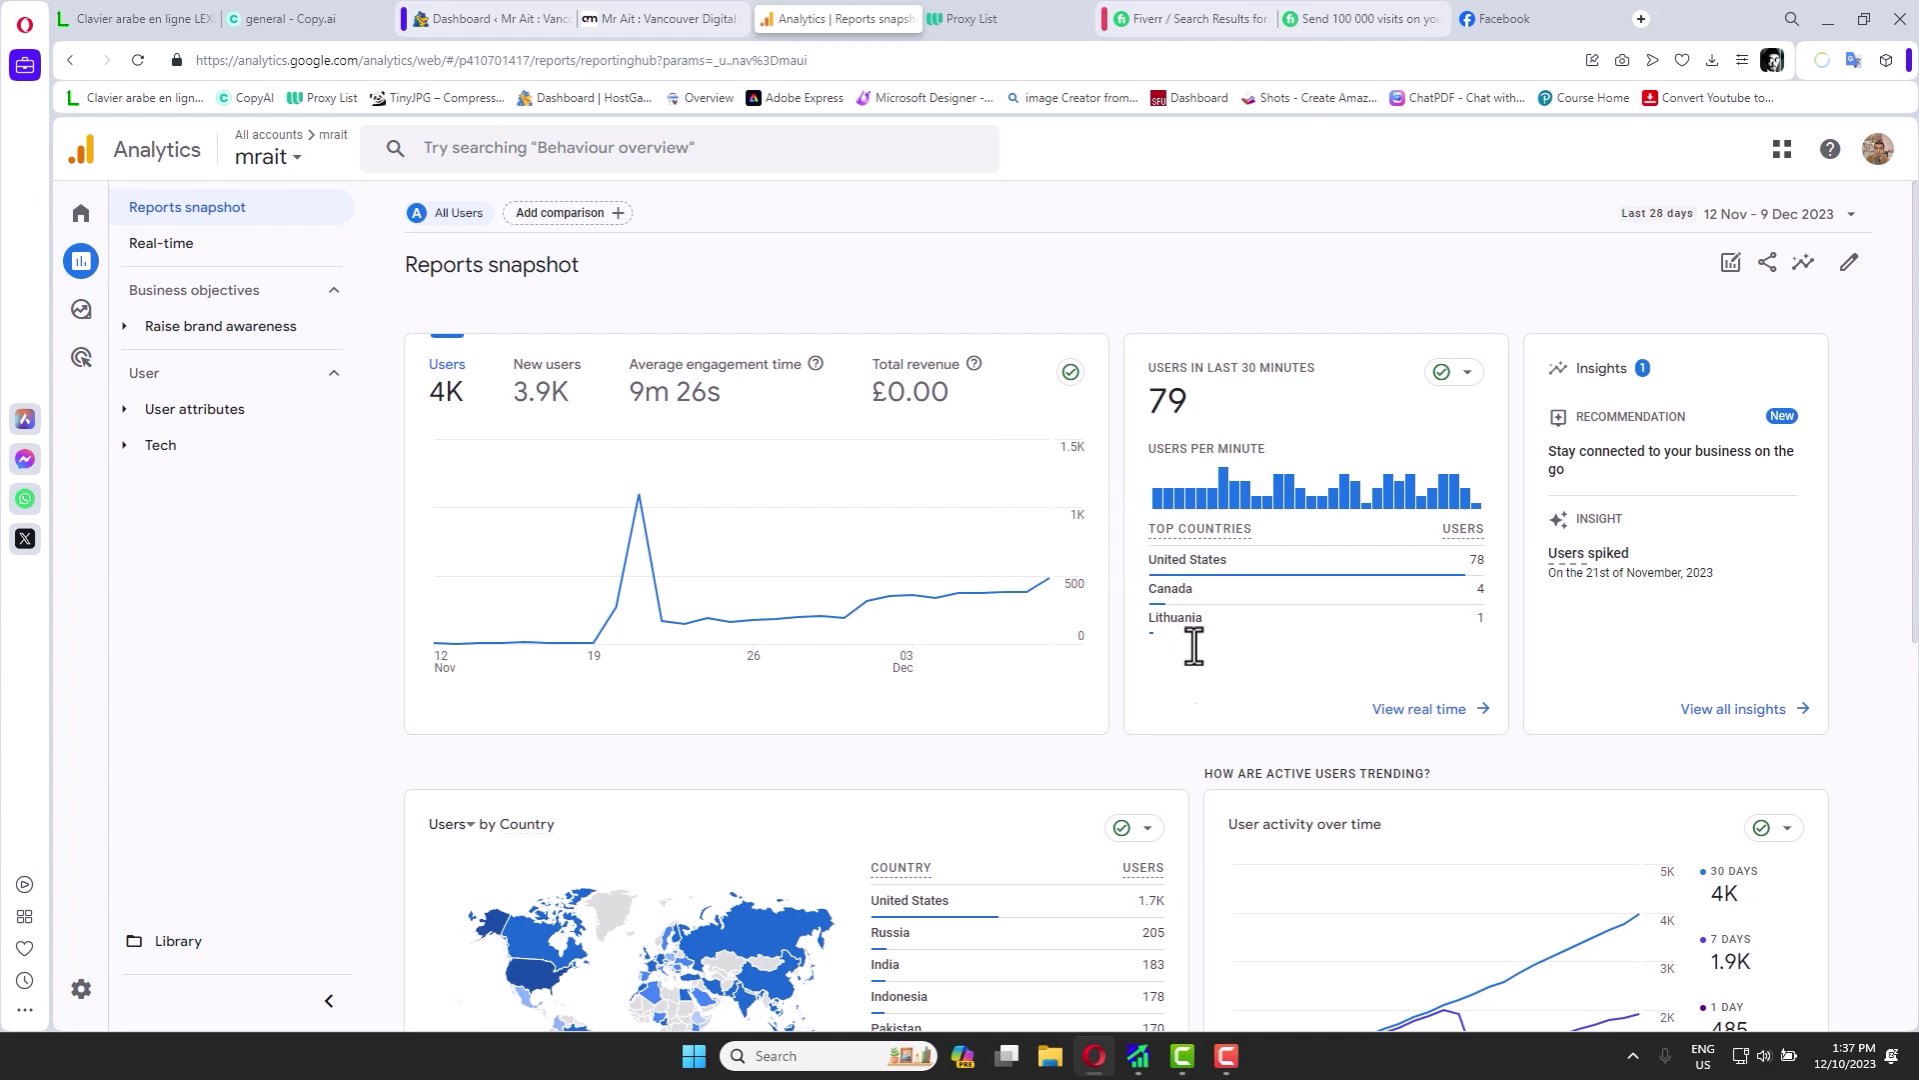
click(1051, 1060)
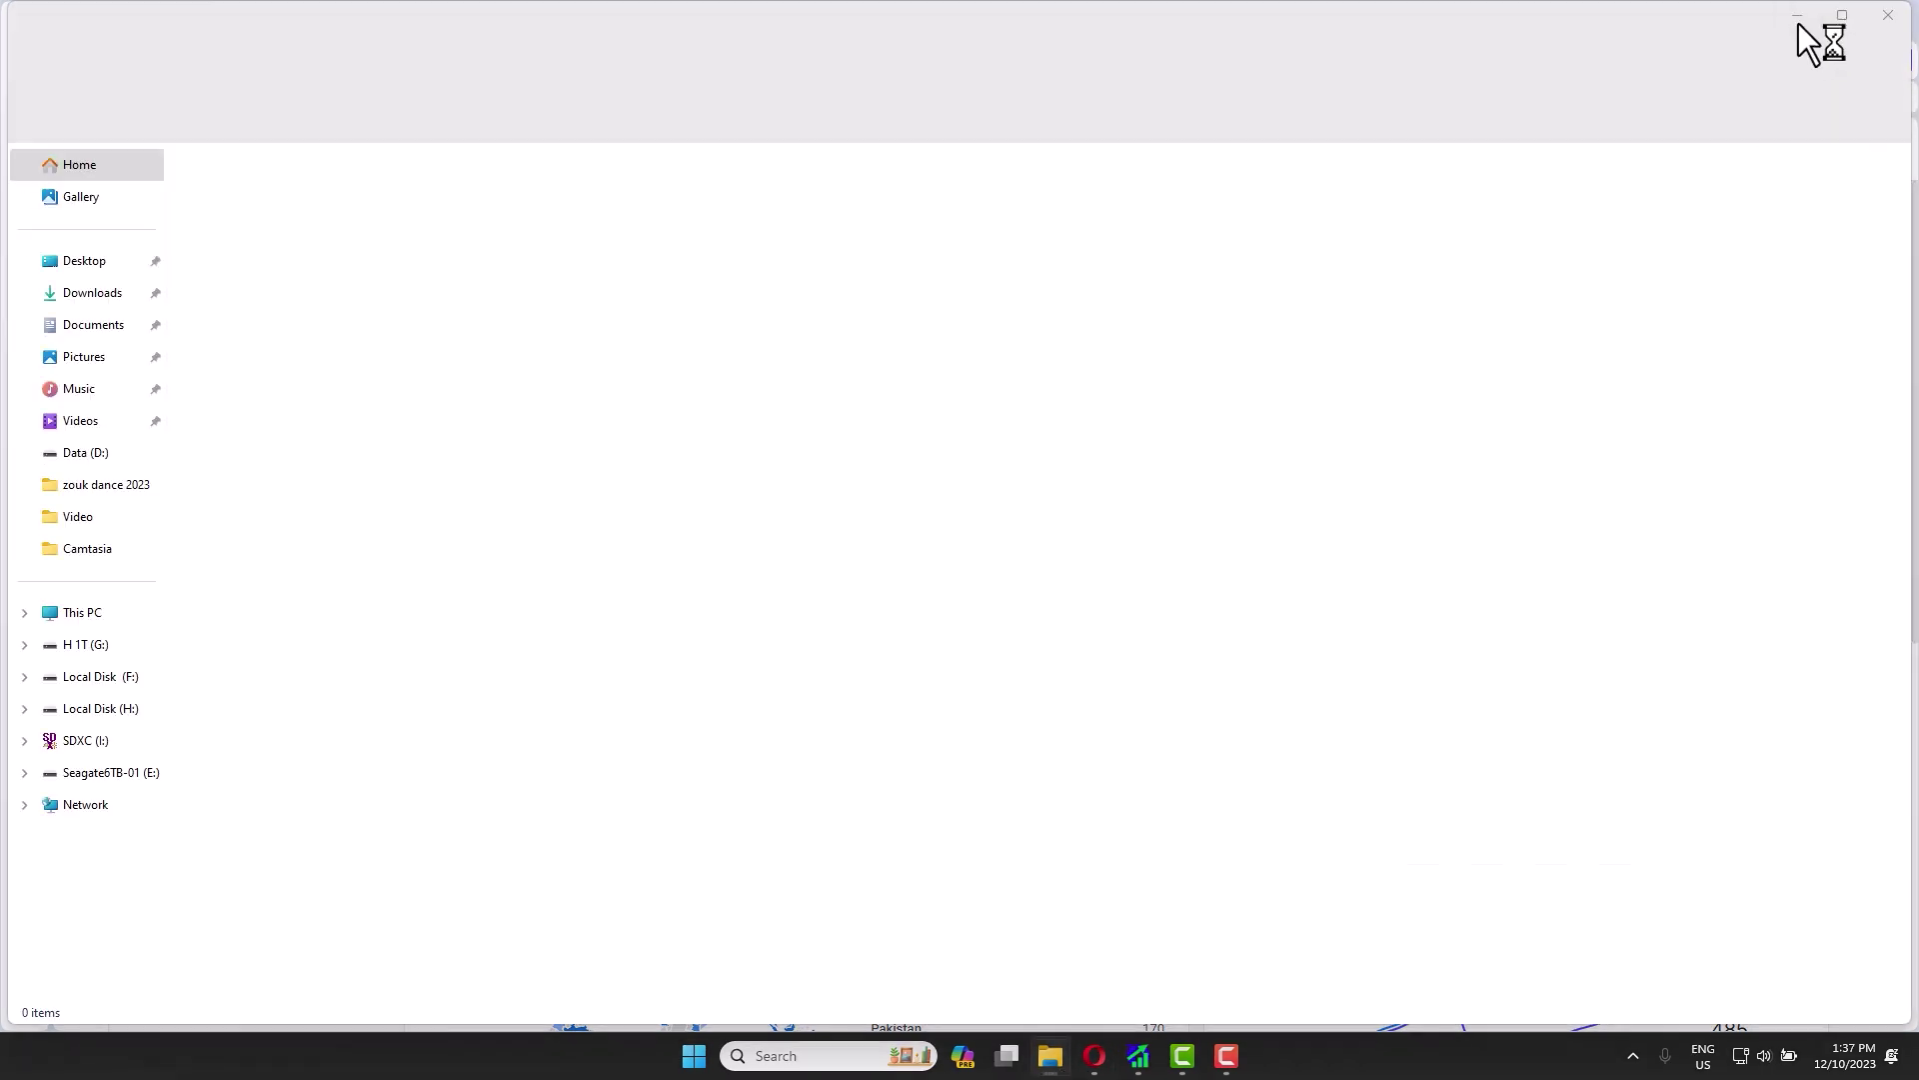
click(1797, 18)
click(1806, 14)
click(1805, 8)
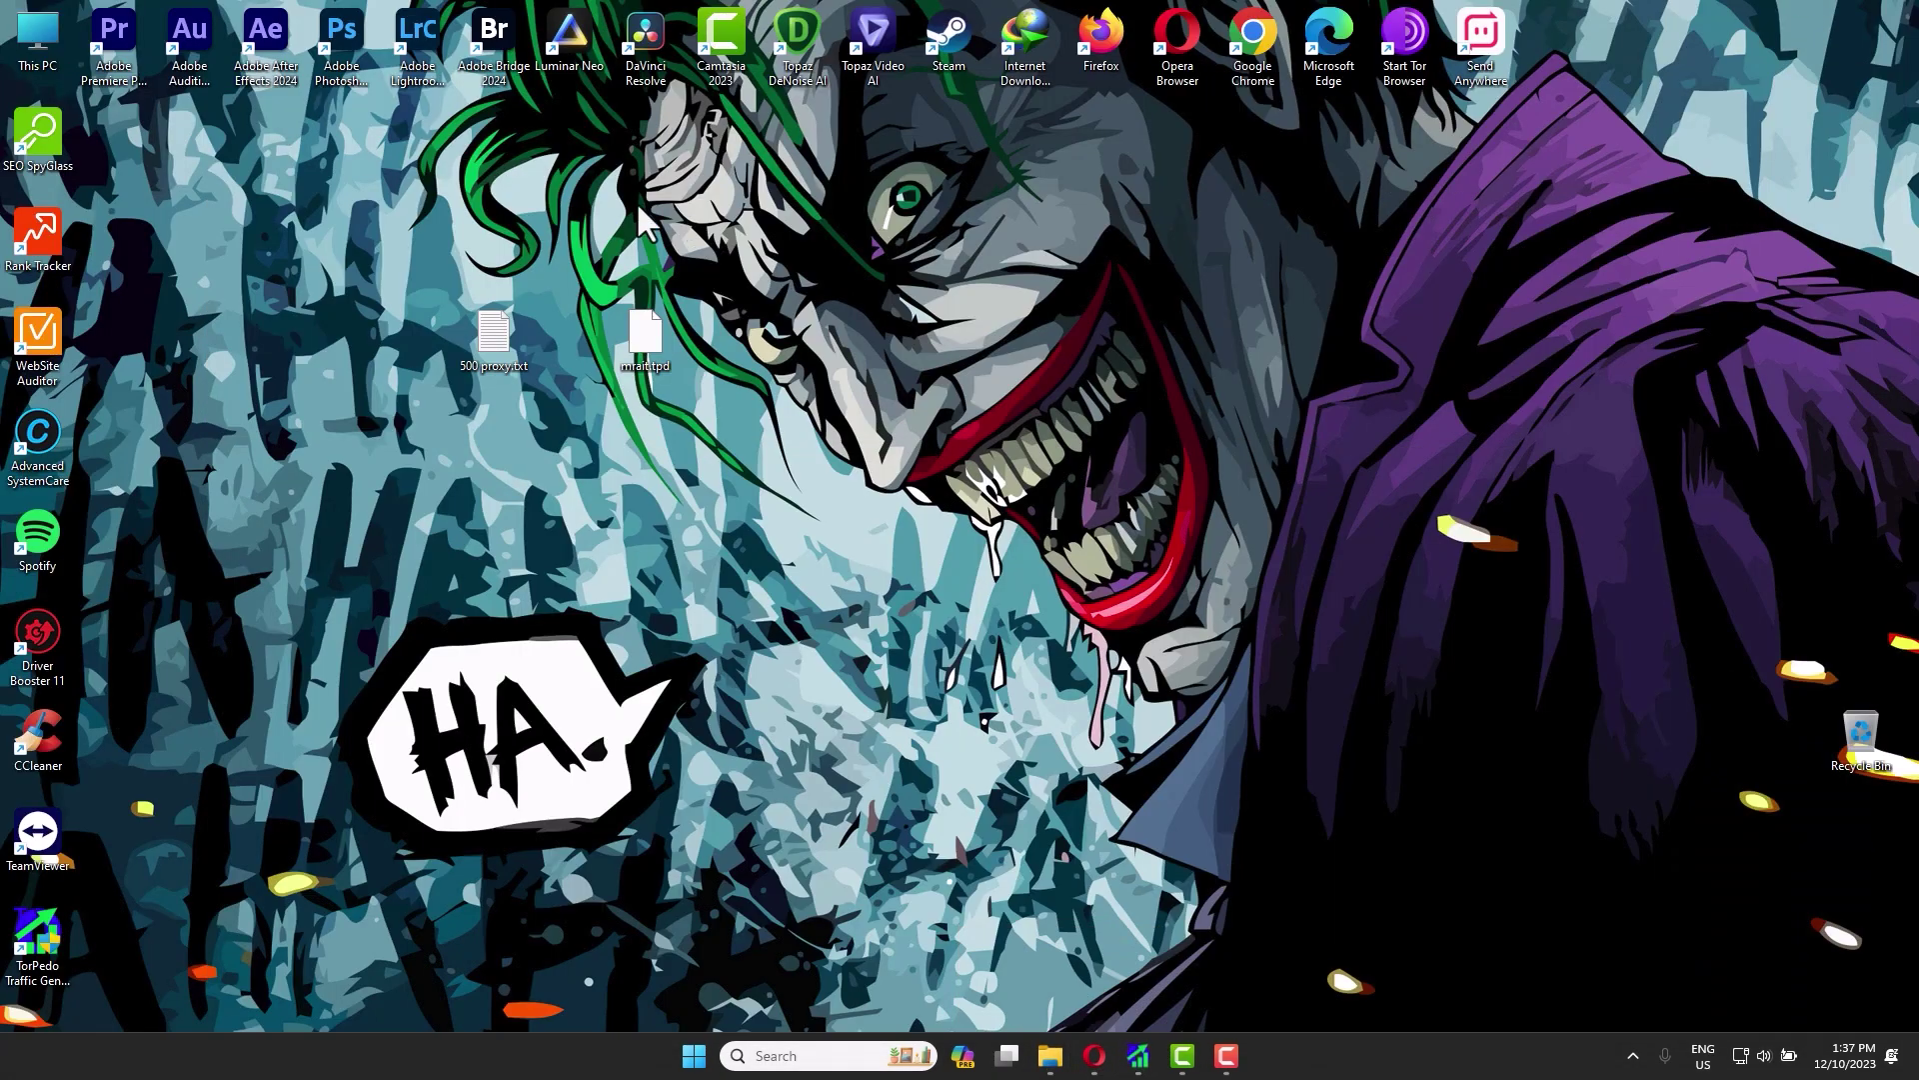
double_click(515, 346)
drag(327, 381, 380, 831)
click(1619, 223)
click(1107, 1056)
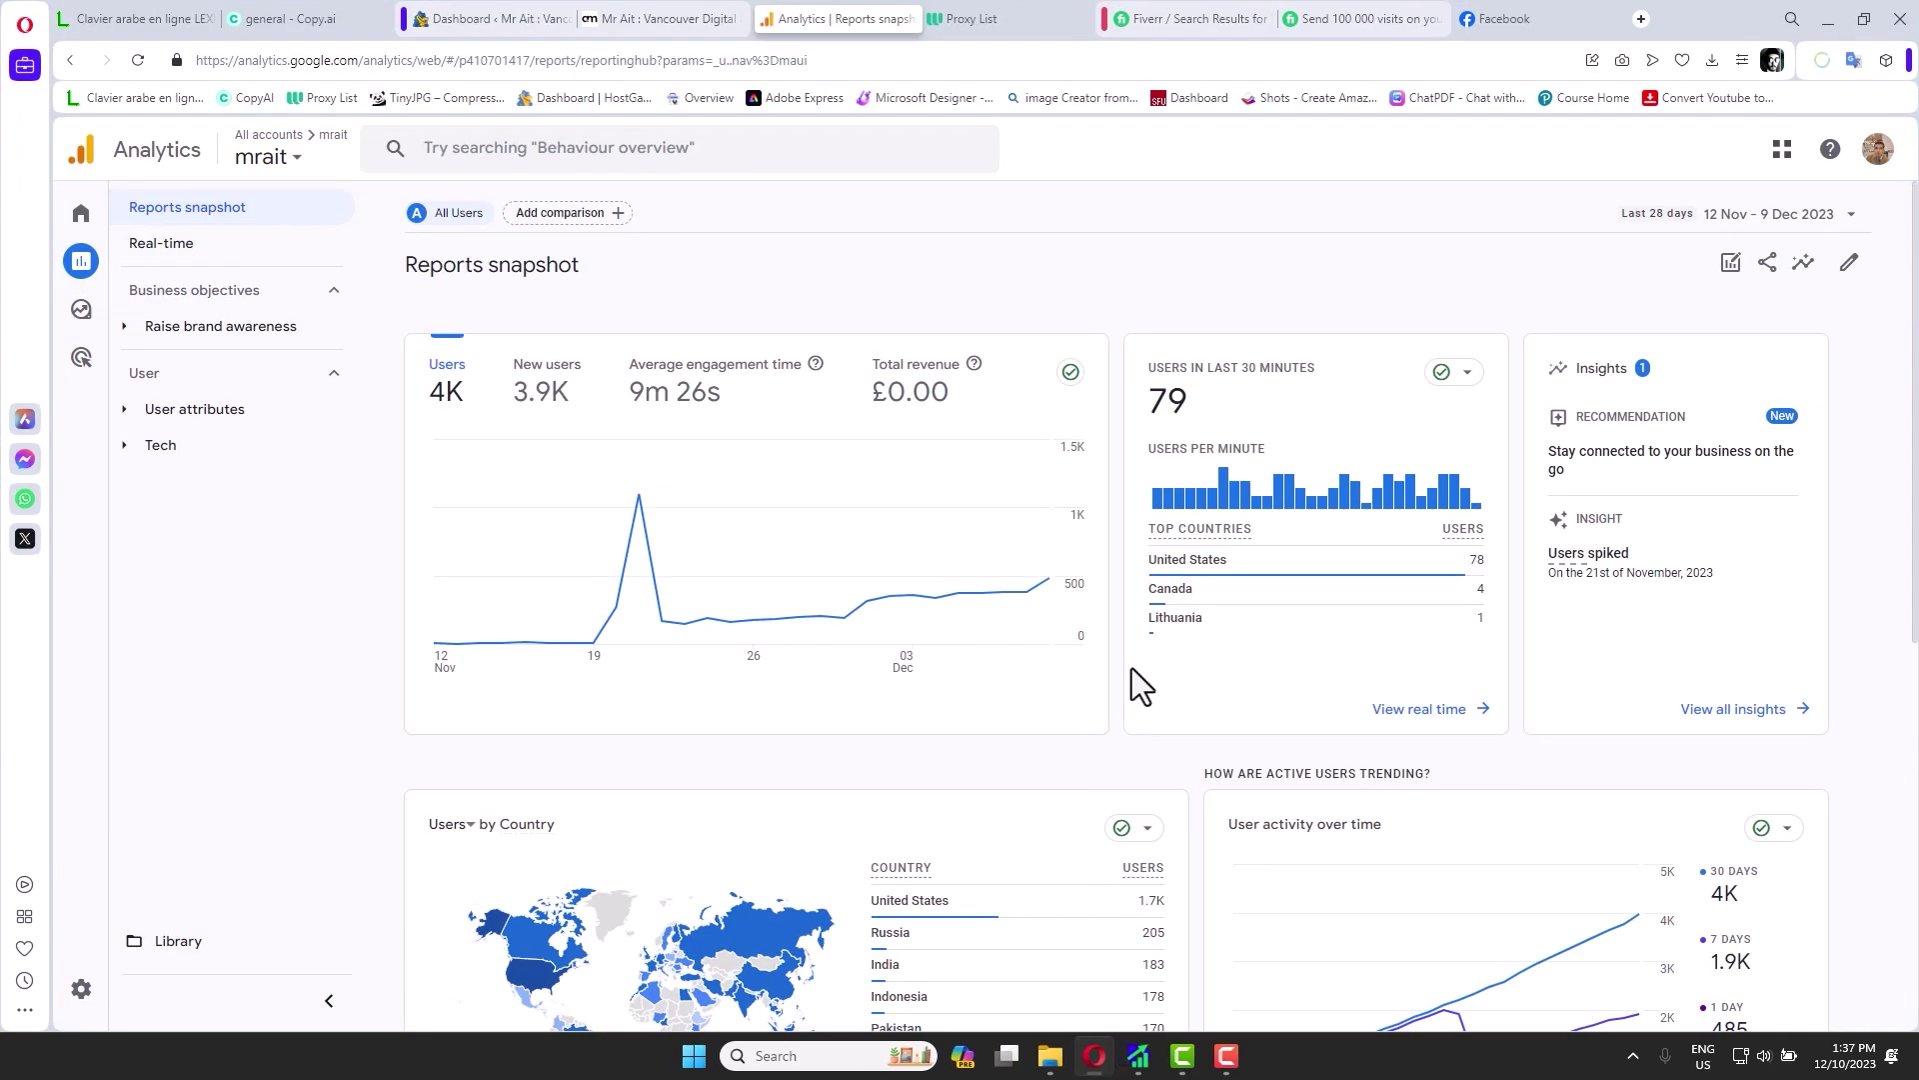
scroll(460, 904, down, 3)
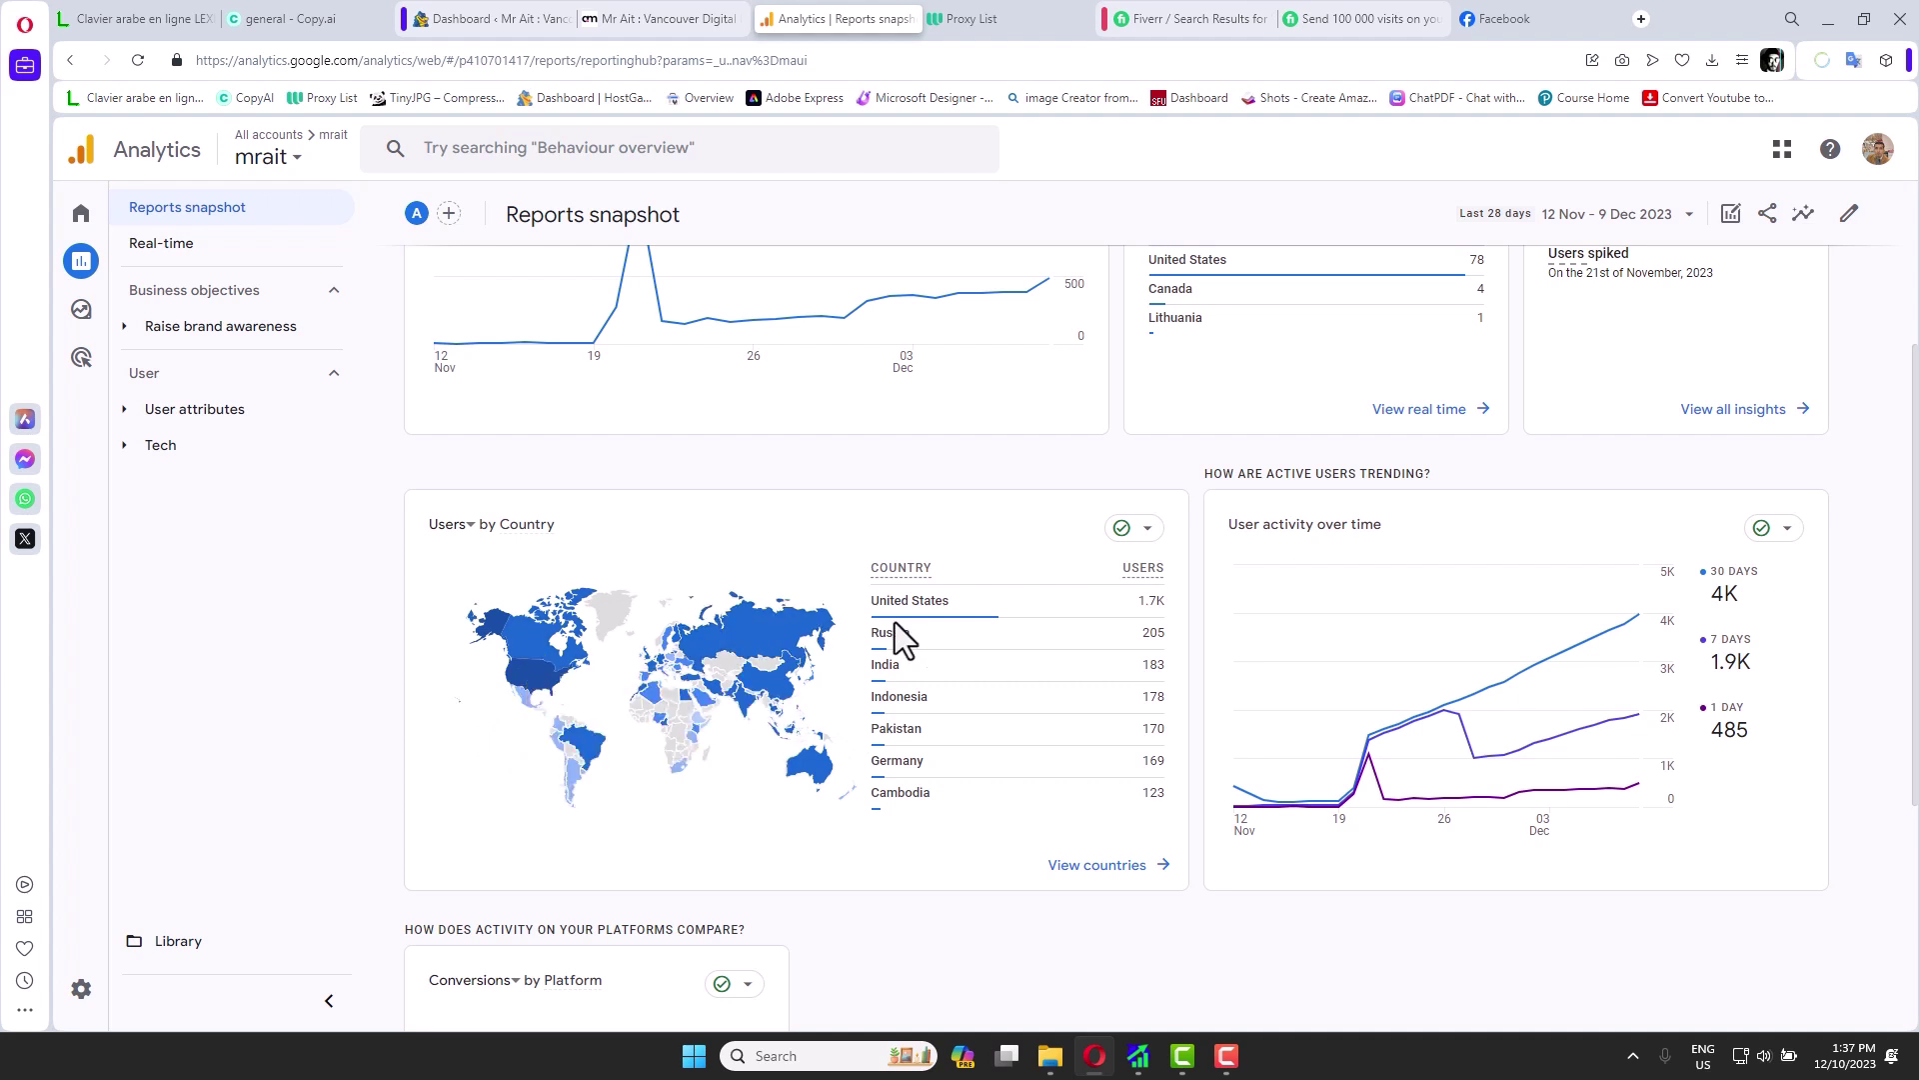
scroll(896, 622, up, 3)
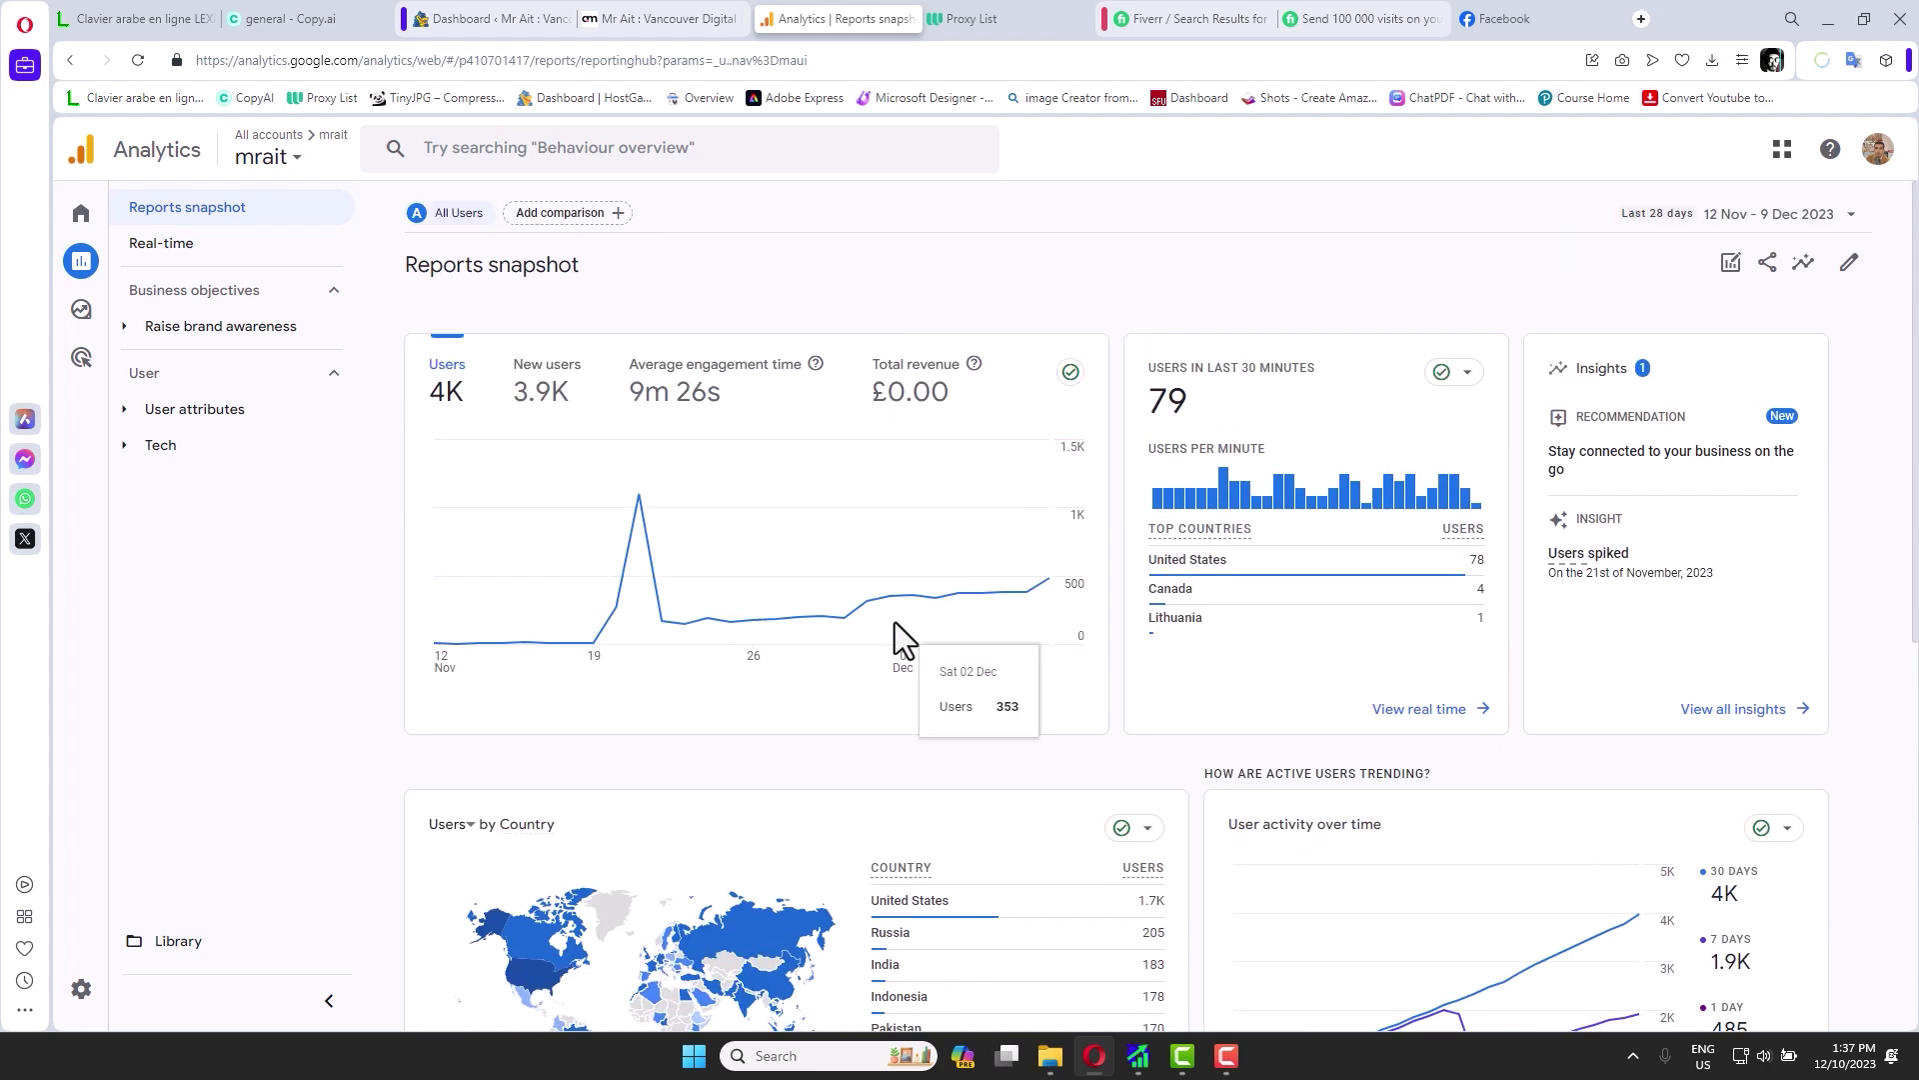
Read the 100 000-visit Fiverr gig's title and seller description, then return to the celebstowiki.com traffic photo.
click(1312, 22)
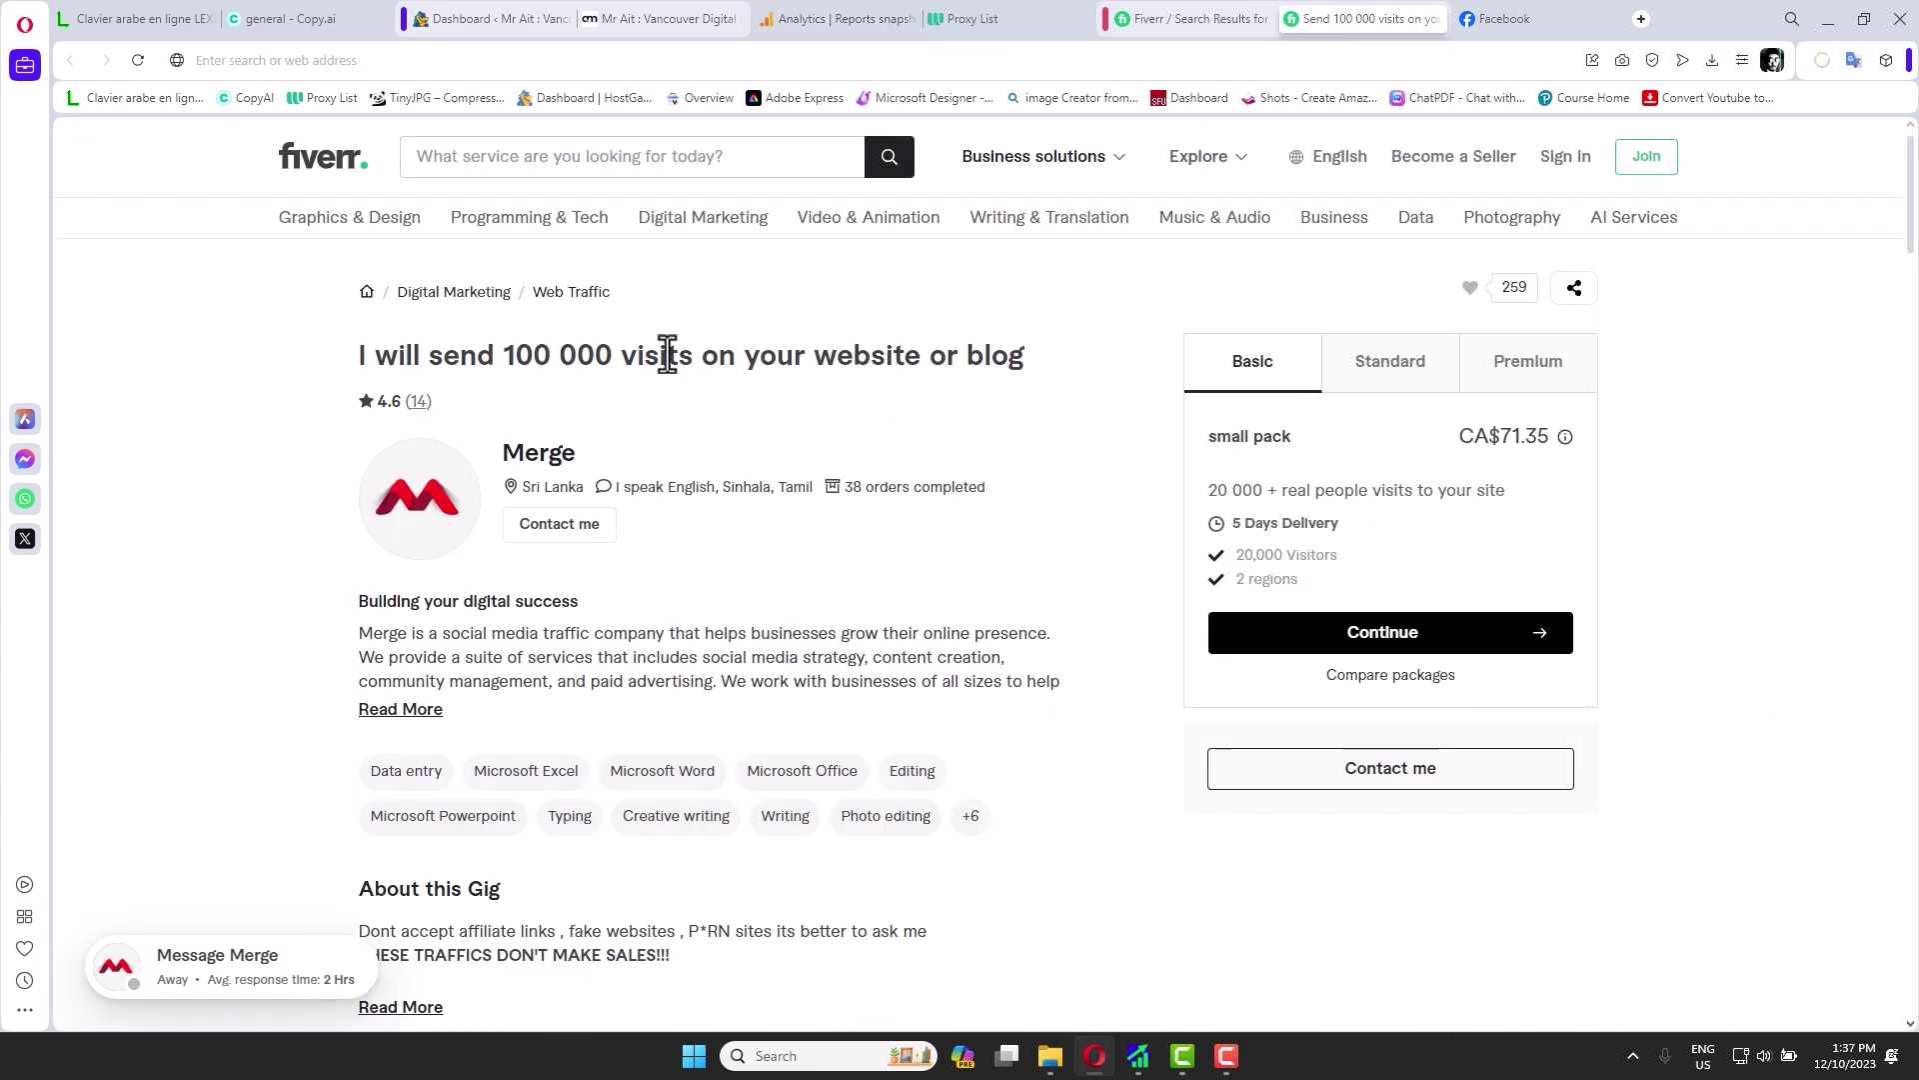
scroll(656, 366, down, 6)
scroll(653, 366, up, 4)
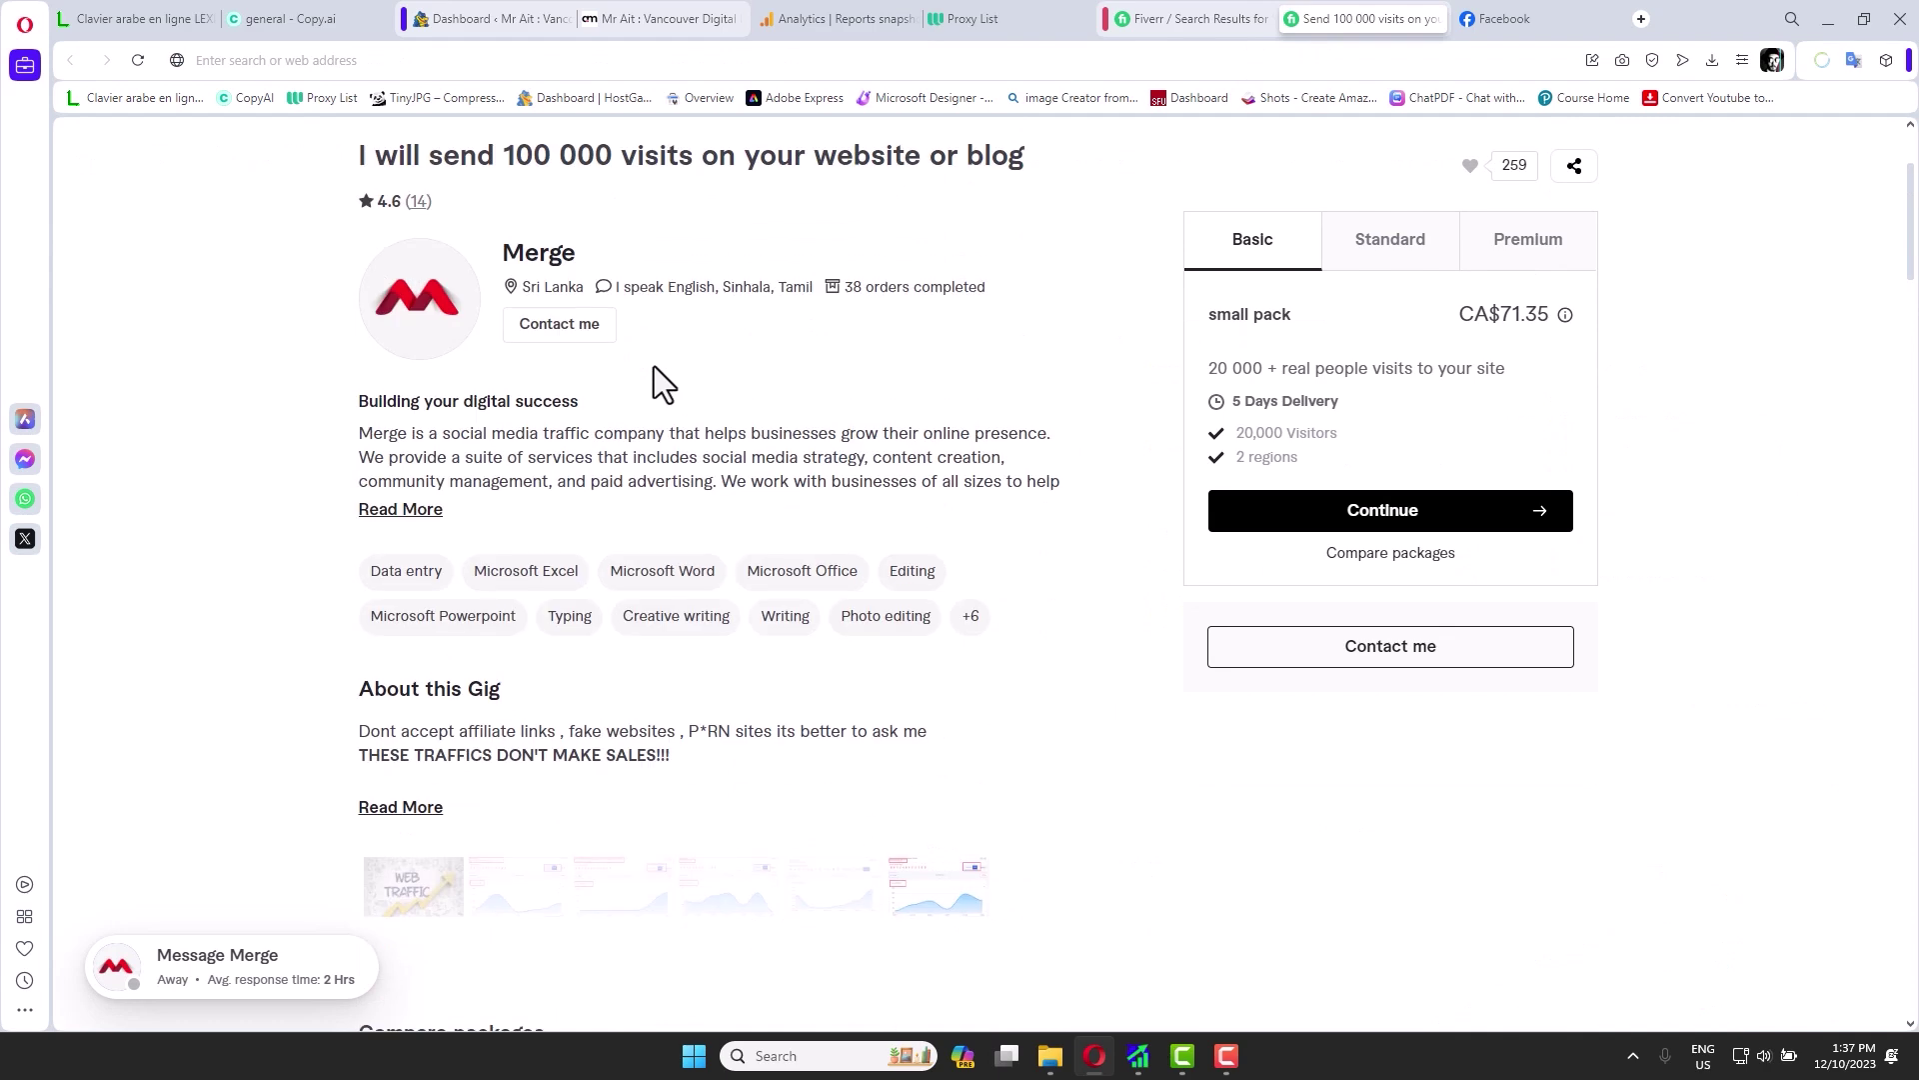
scroll(654, 366, up, 2)
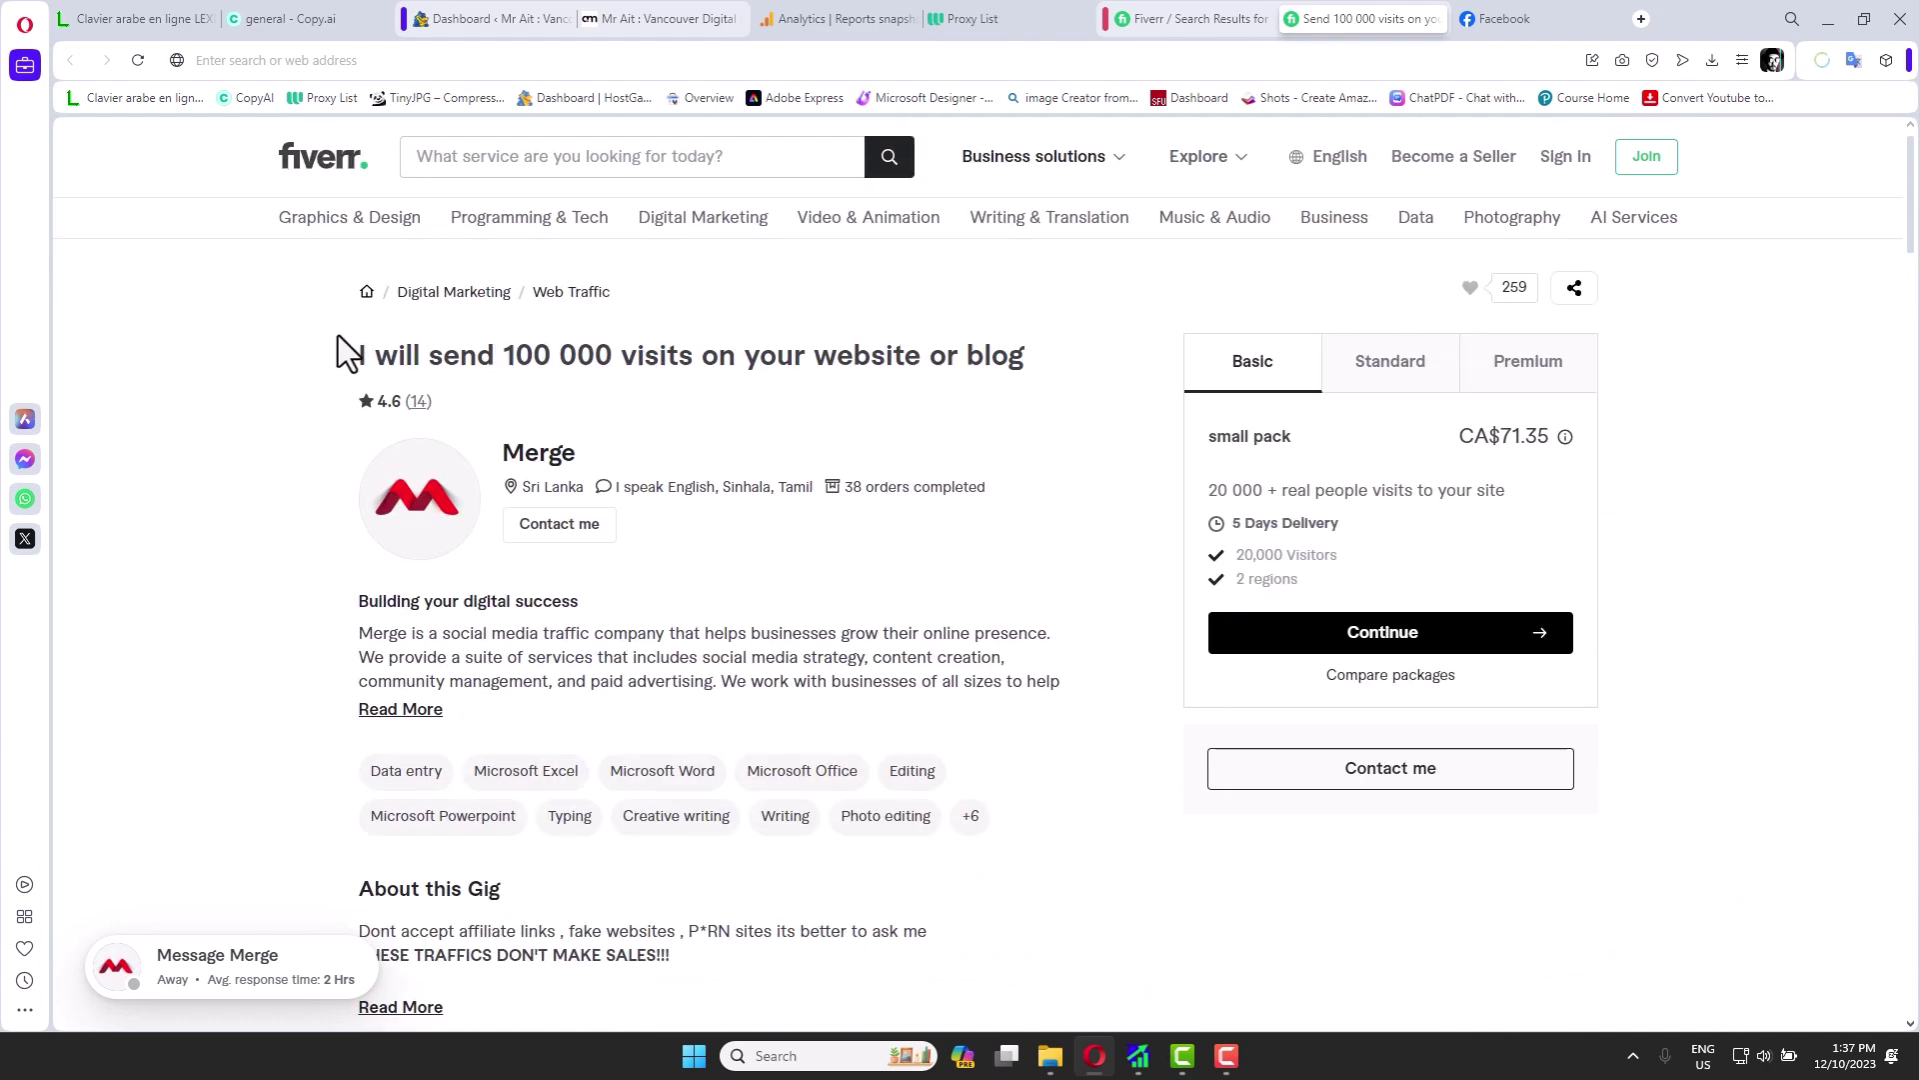
drag(345, 346, 790, 814)
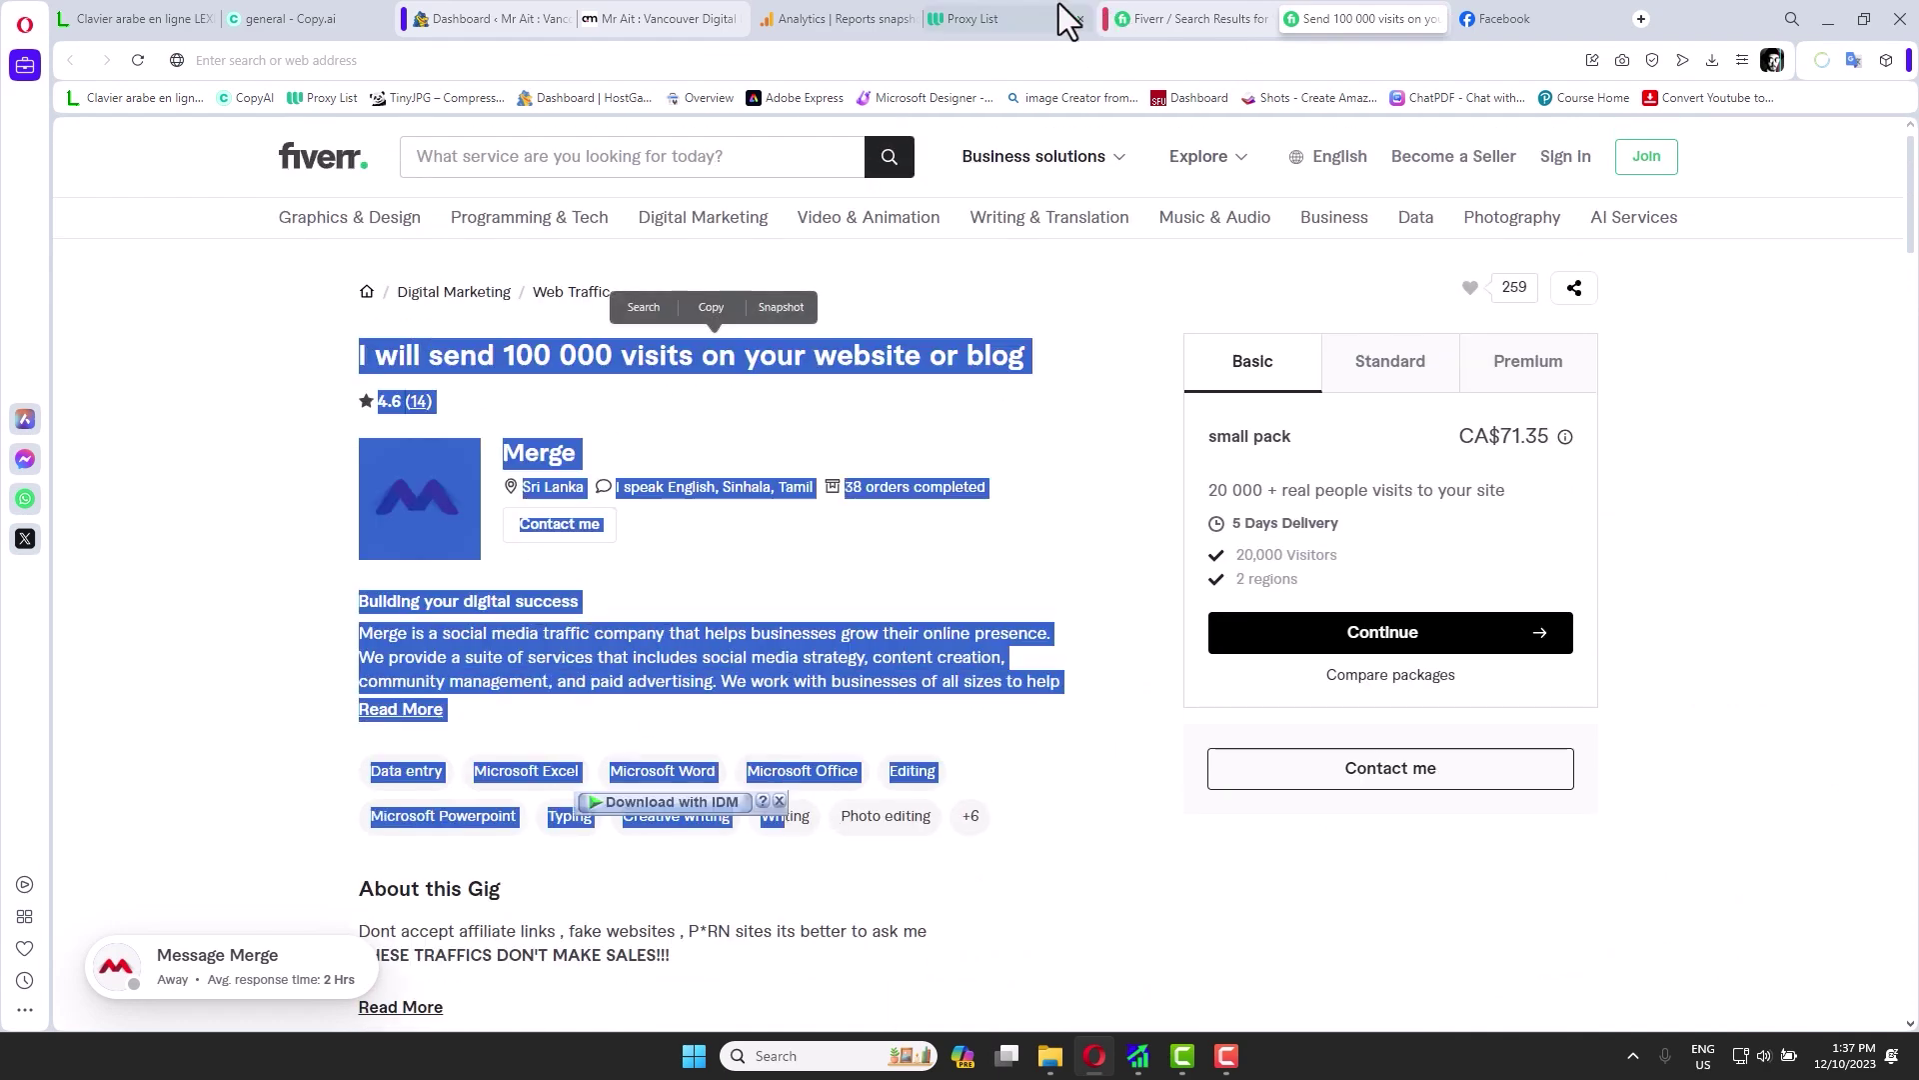
click(1485, 18)
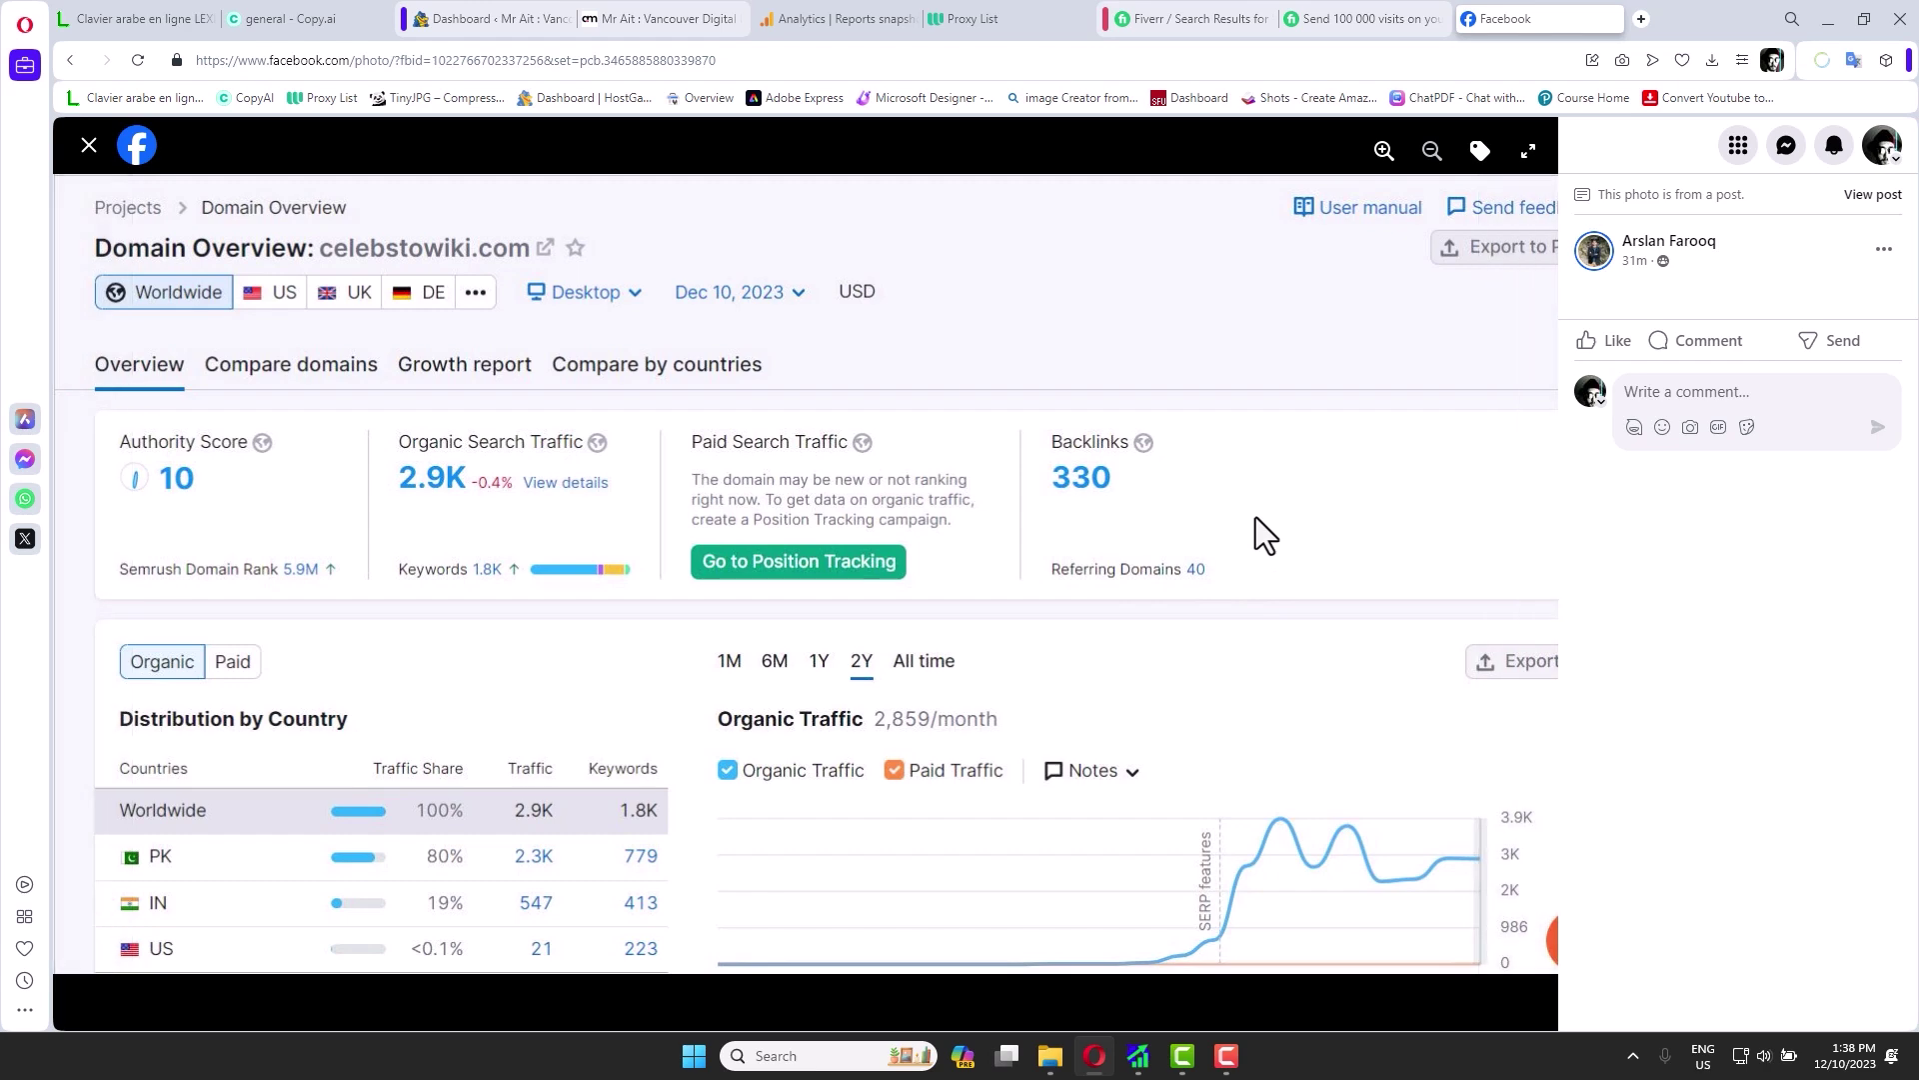
Restore the TorPedo window, its running log at 8 of 100000000 mrait.ca visits.
click(1124, 962)
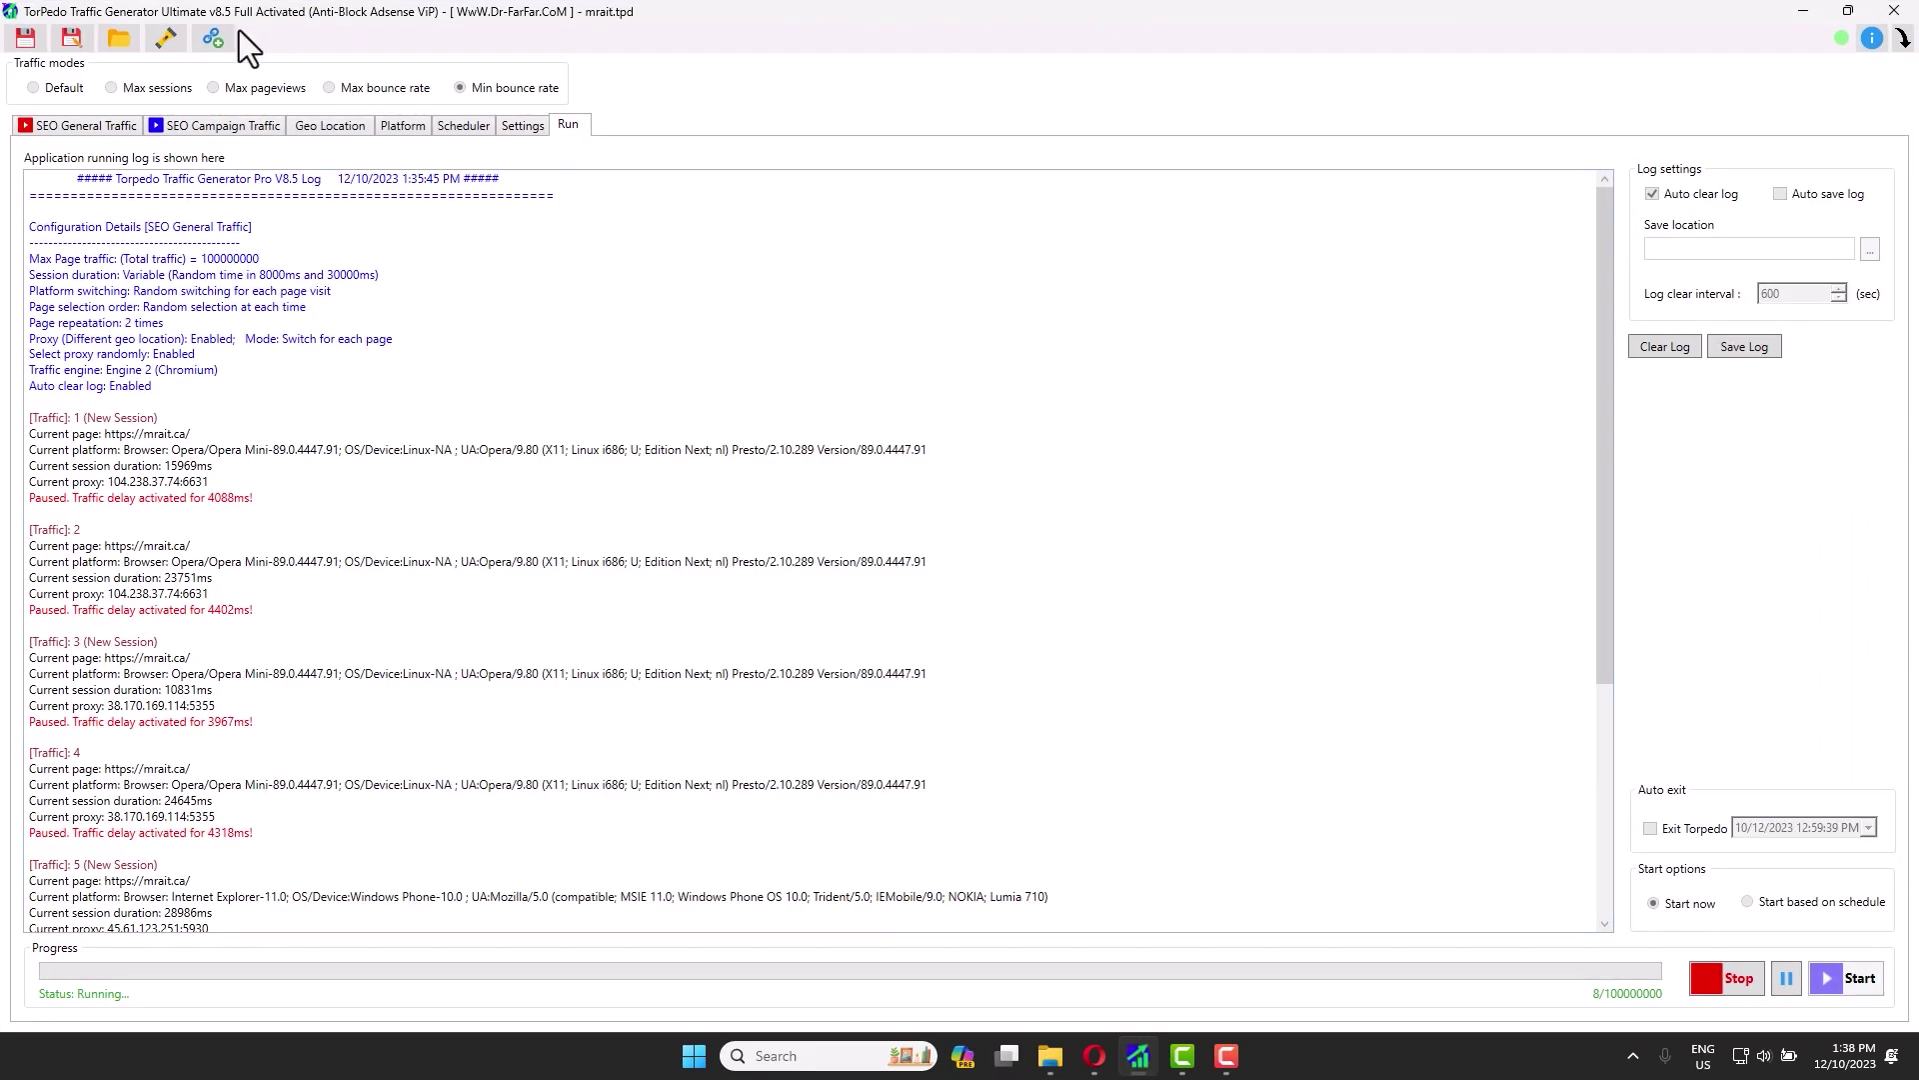